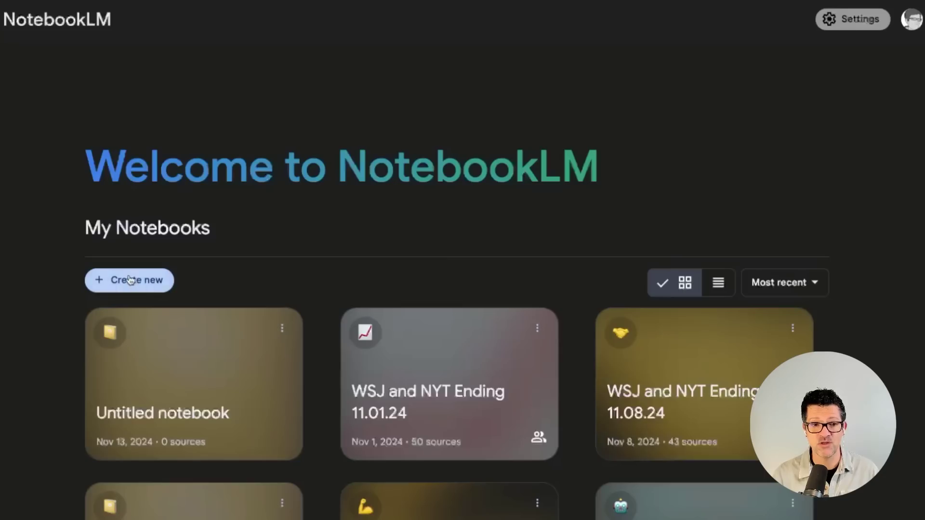
Step: Create a new notebook and generate a deep dive audio conversation from the notebook guide
left_click(130, 279)
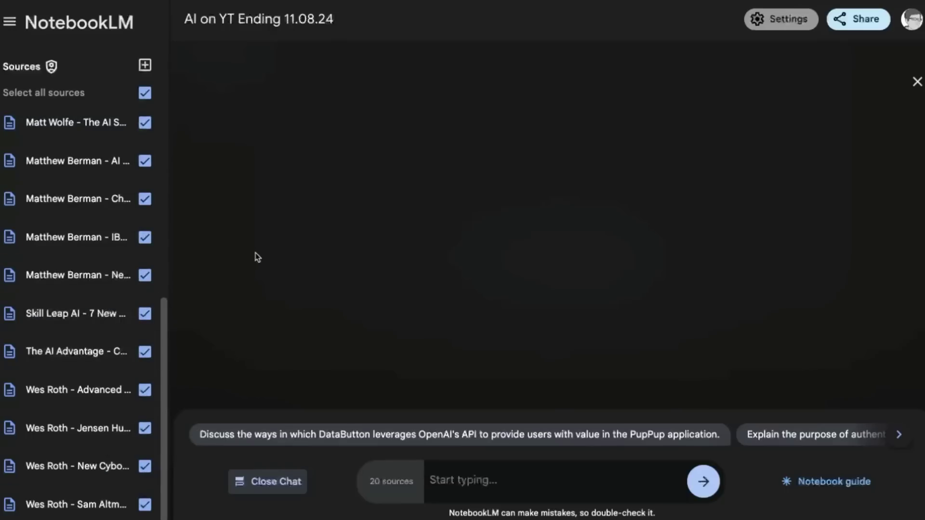
left_click(815, 487)
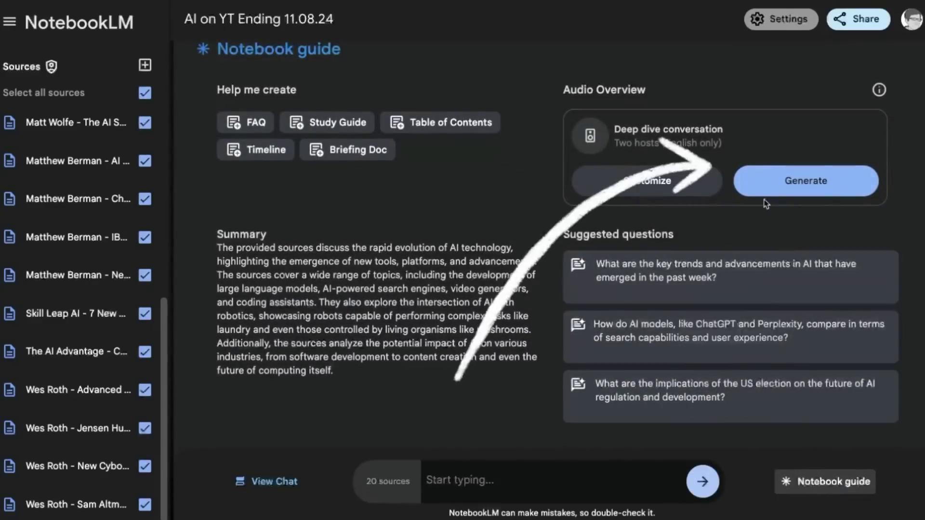
left_click(777, 179)
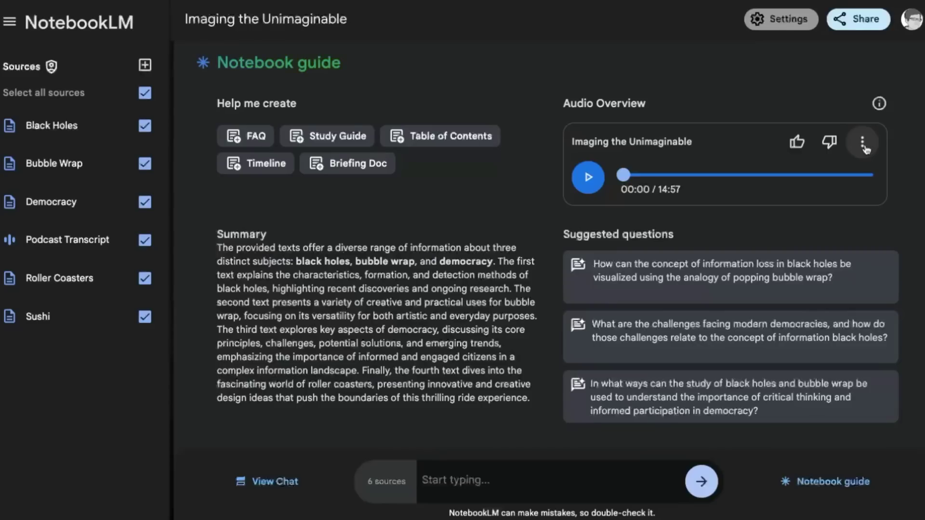
Step: Delete the existing Imaging the Unimaginable audio overview and open the customization of its deep dive conversation
left_click(862, 145)
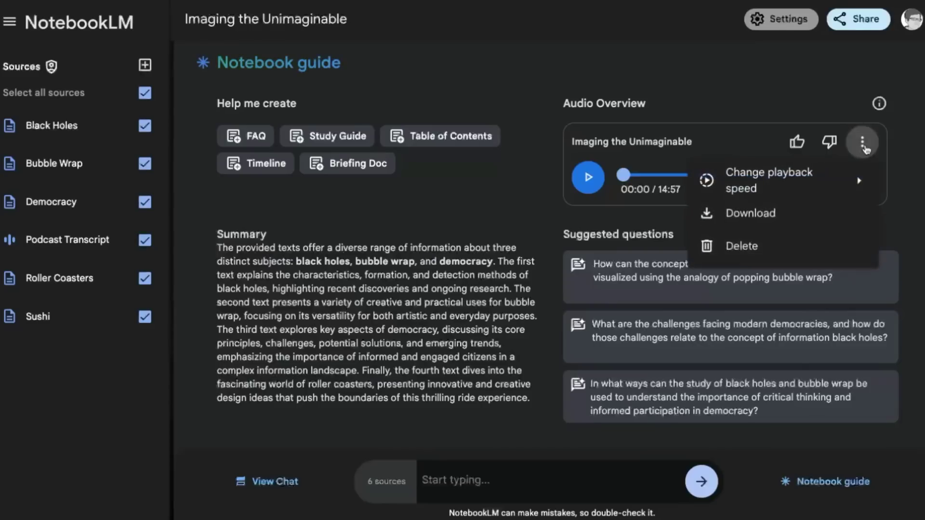
left_click(760, 255)
left_click(521, 291)
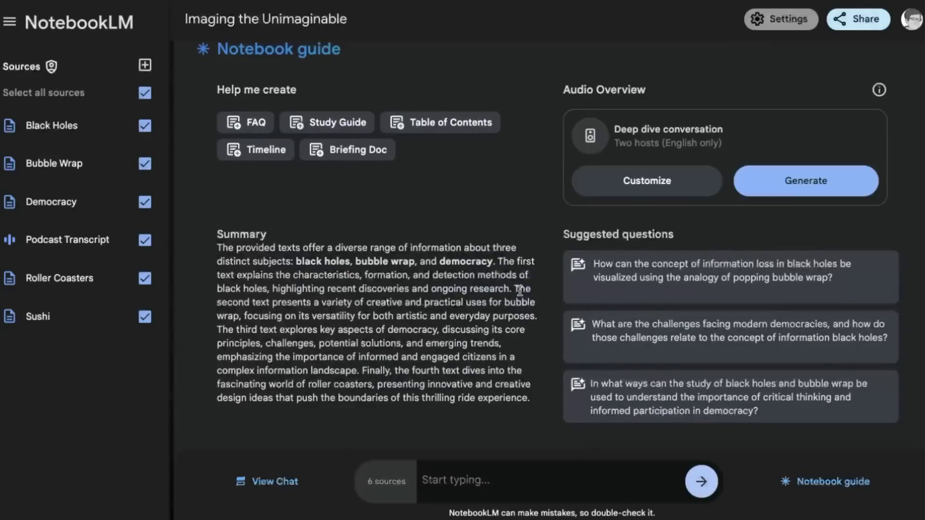
left_click(643, 183)
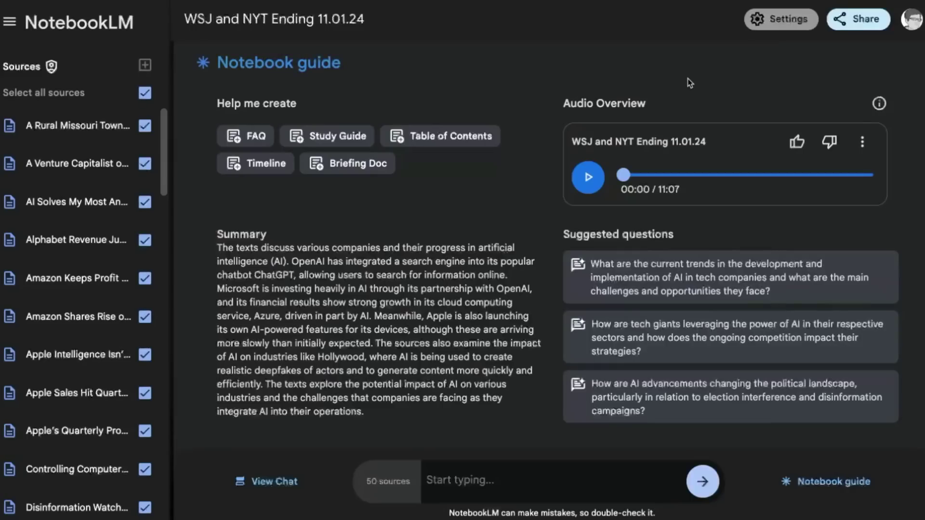
Step: Open the options of the finished audio overview in the WSJ and NYT Ending 11.01.24 notebook
left_click(862, 141)
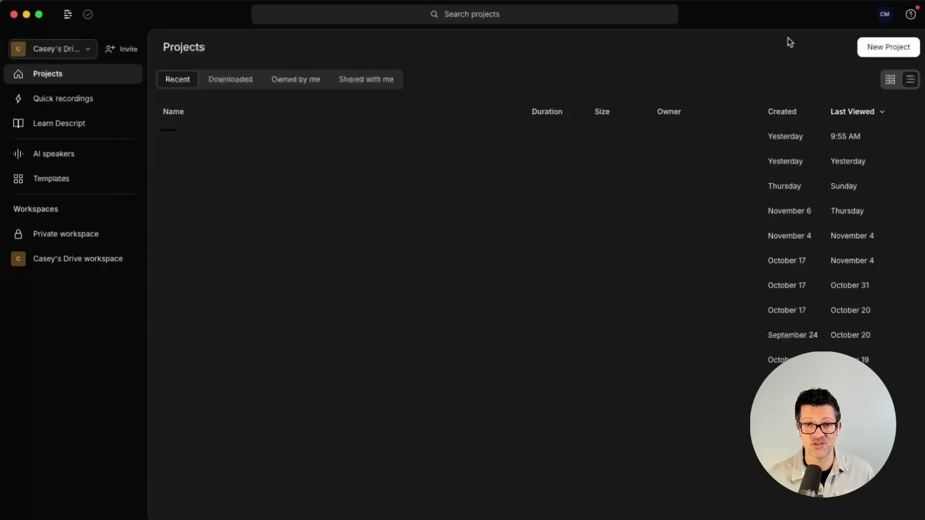
Step: Switch to Descript, create a new video project and start a media import
left_click(871, 48)
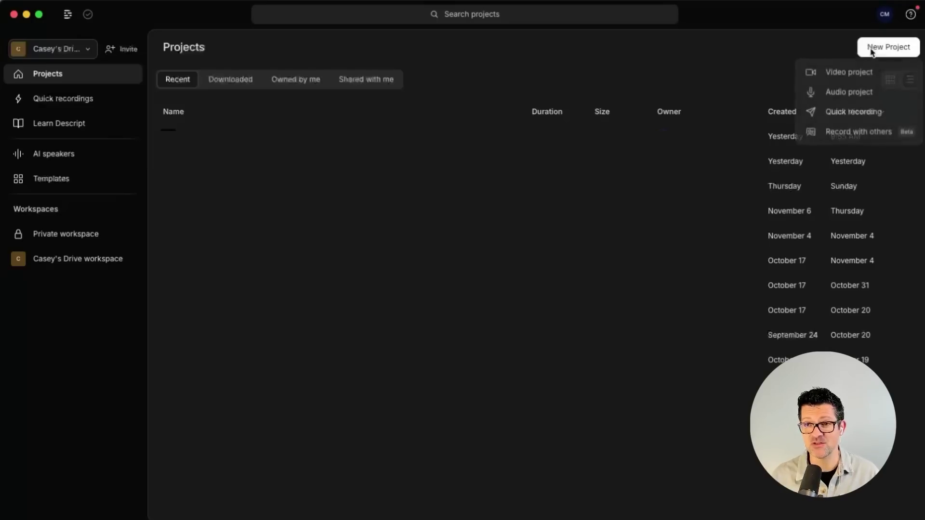
left_click(847, 75)
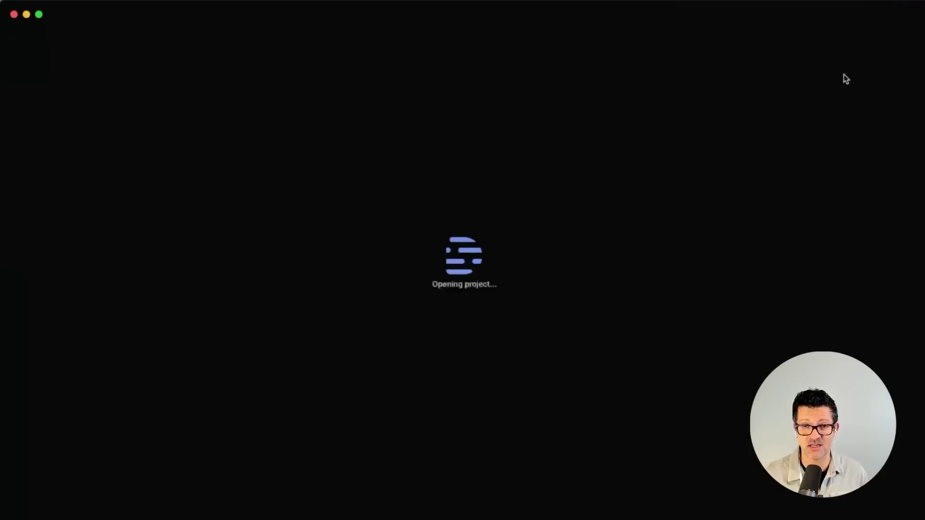
key("super+shift+i")
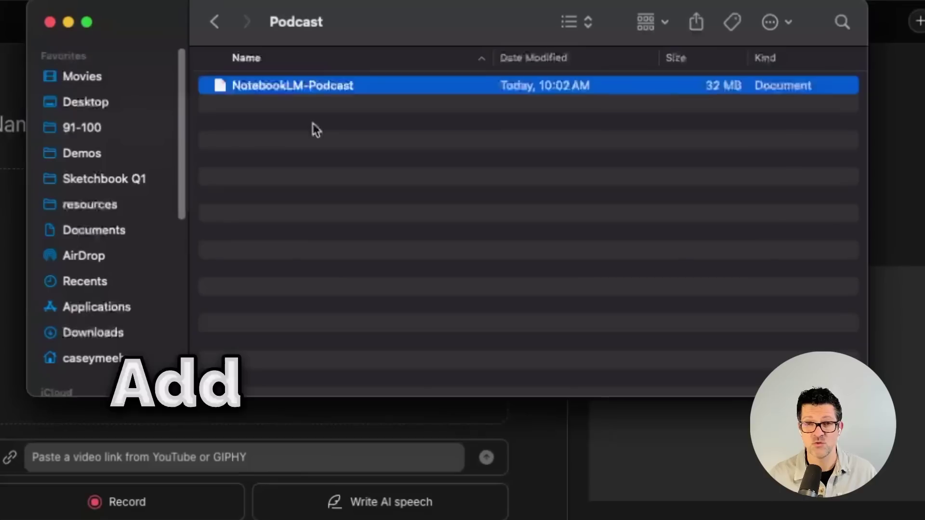
Step: Rename the NotebookLM-Podcast file in the Podcast folder to NotebookLM-Podcast.mp4
left_click(309, 86)
key("Right")
type(".mp4")
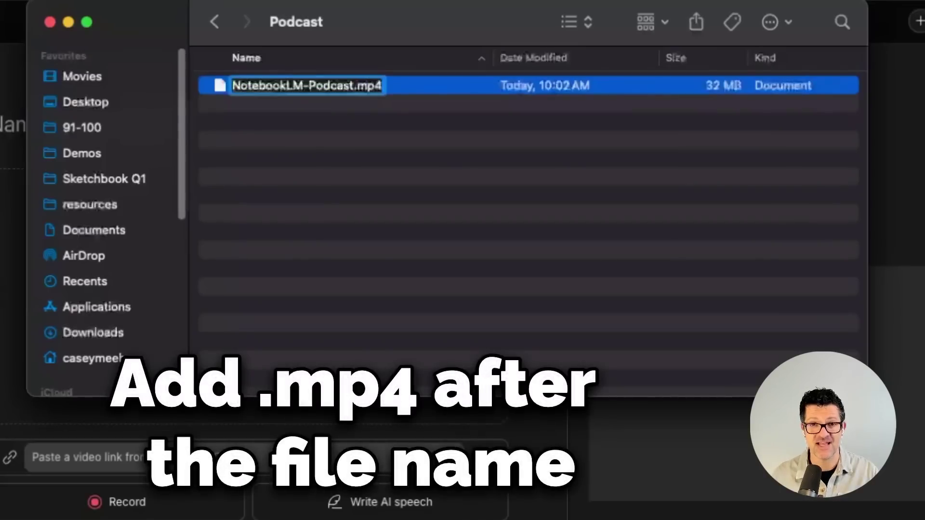
key("Return")
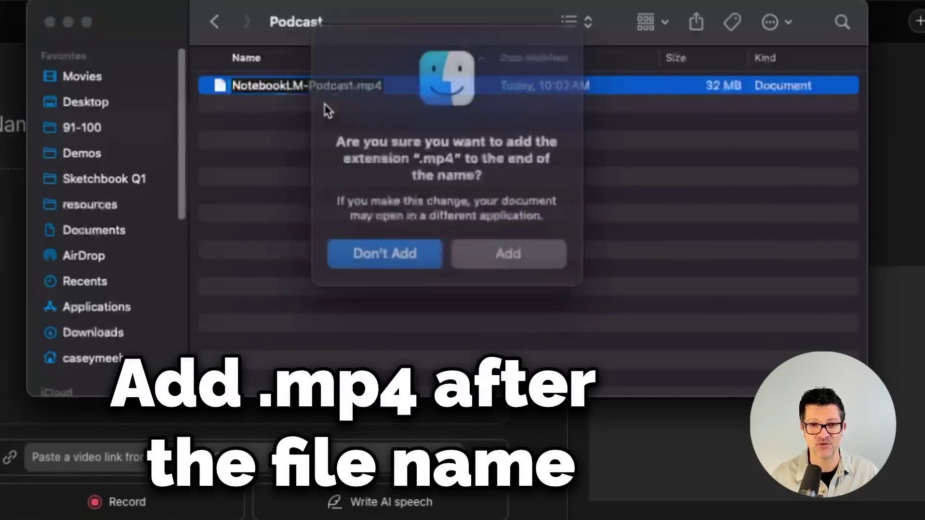
key("Return")
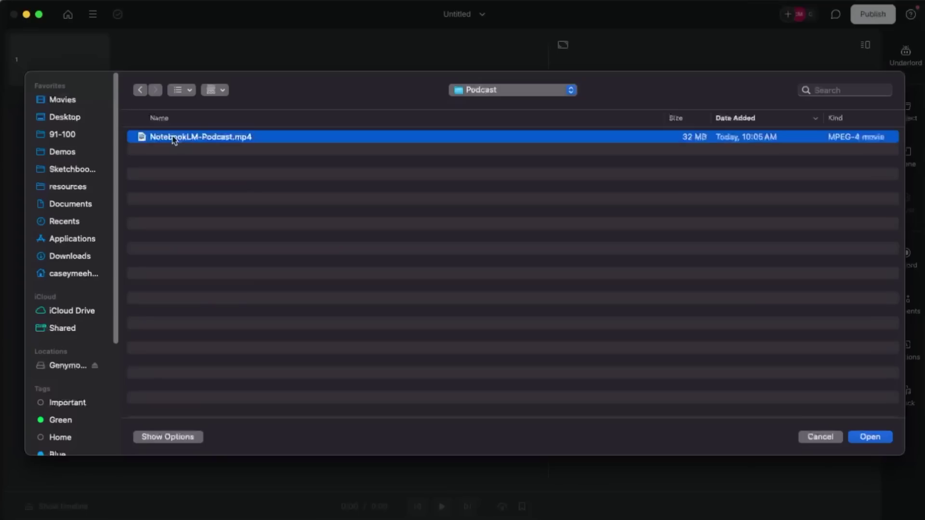
Step: Import NotebookLM-Podcast.mp4 into the project and transcribe it in English with detection of 2 speakers
left_click(875, 437)
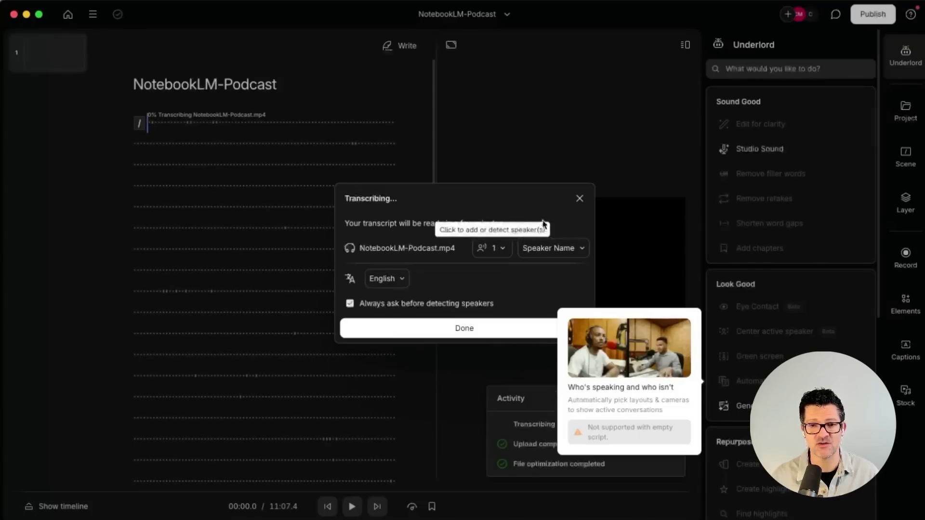
left_click(500, 250)
left_click(522, 333)
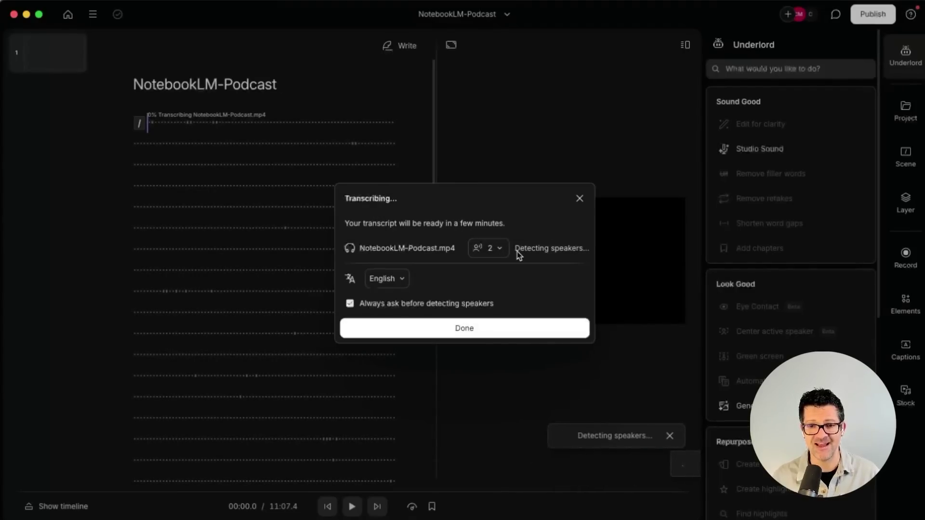
left_click(459, 330)
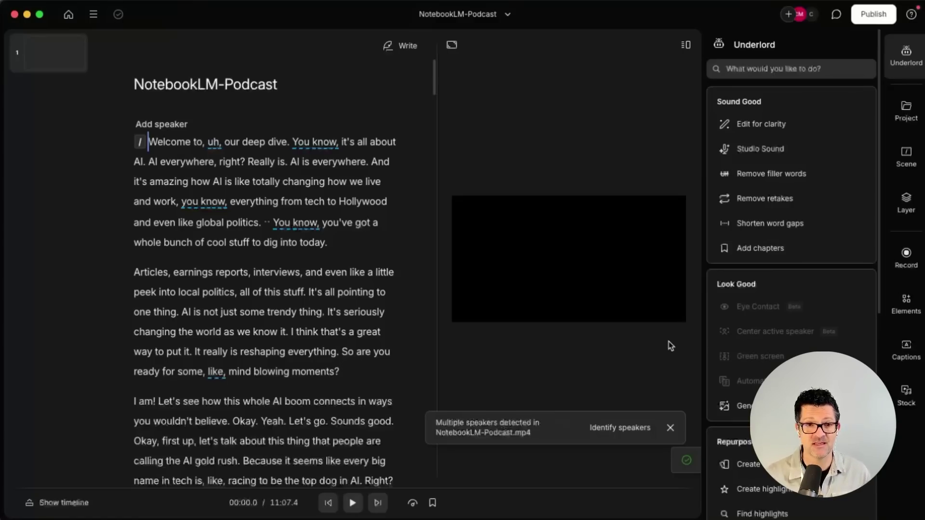
Step: Start identifying the podcast's speakers and label the voice in the first clip NBLM Male
left_click(634, 432)
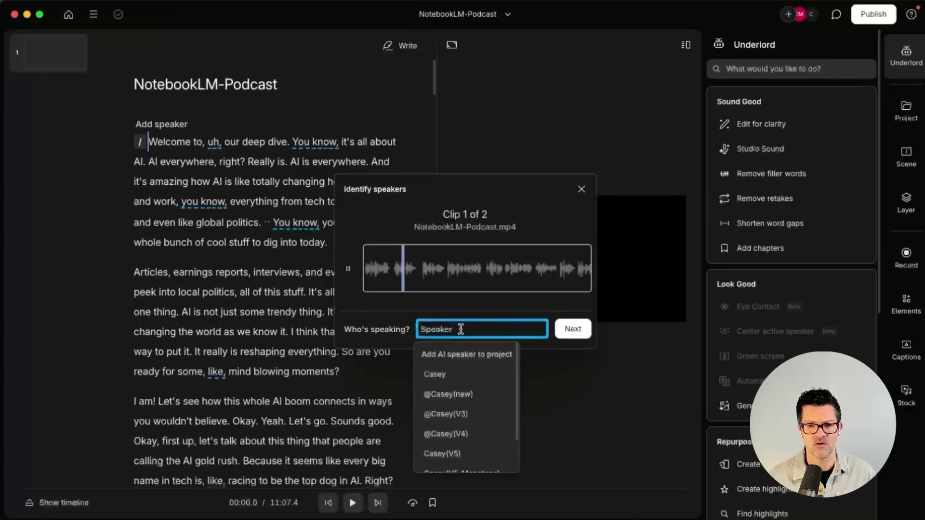
left_click(437, 330)
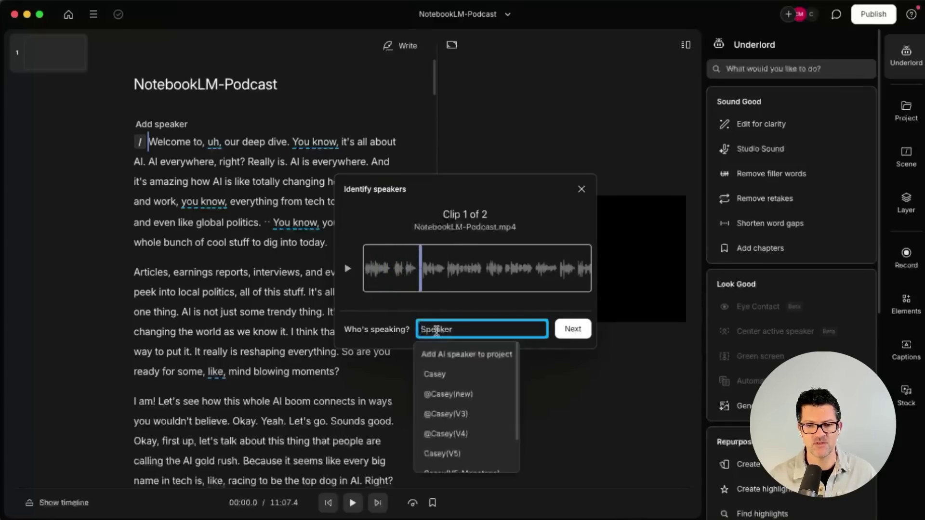
type("NBLM ")
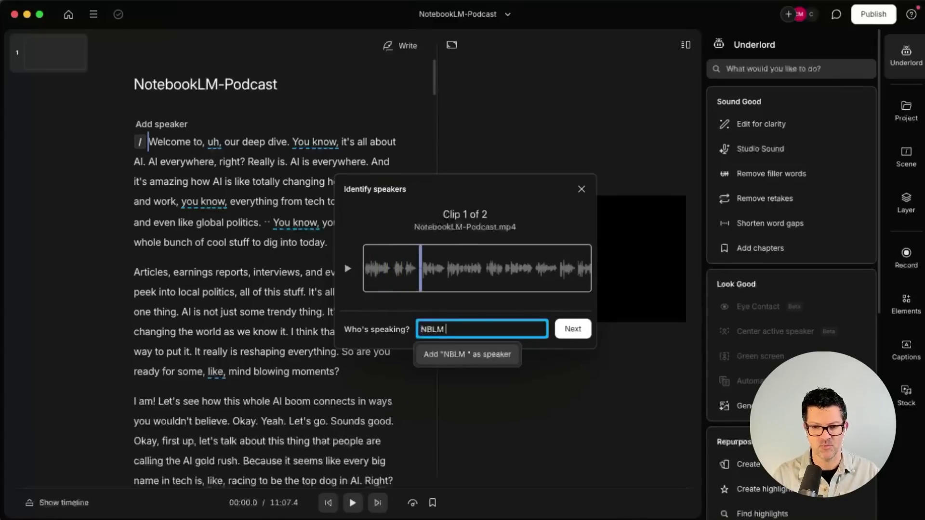
type("Male")
left_click(573, 328)
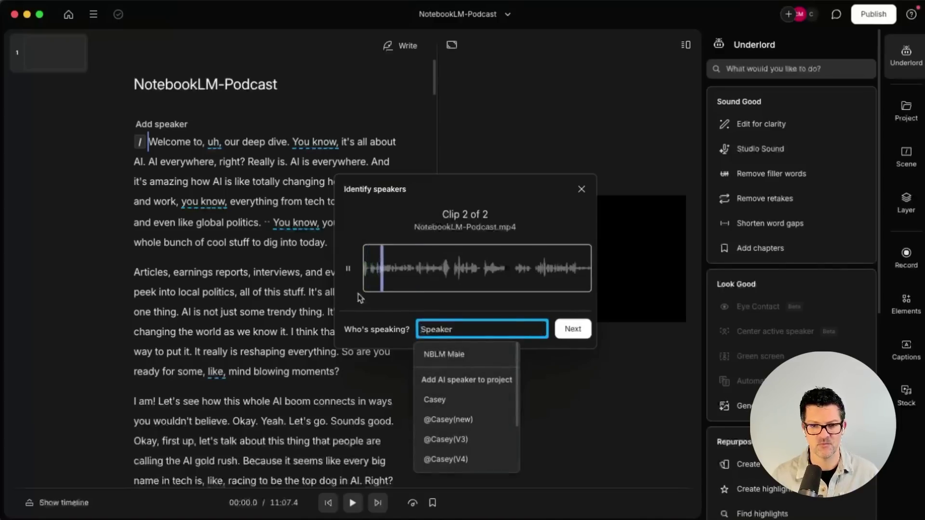
Step: Label the voice in the second clip NBLM Female and review the speaker-labelled transcript
left_click(349, 273)
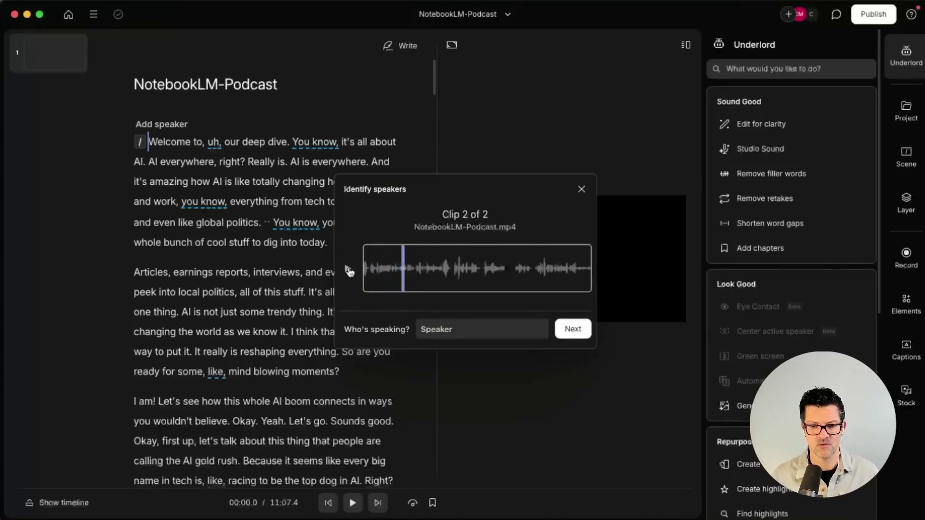
left_click(464, 325)
left_click(161, 116)
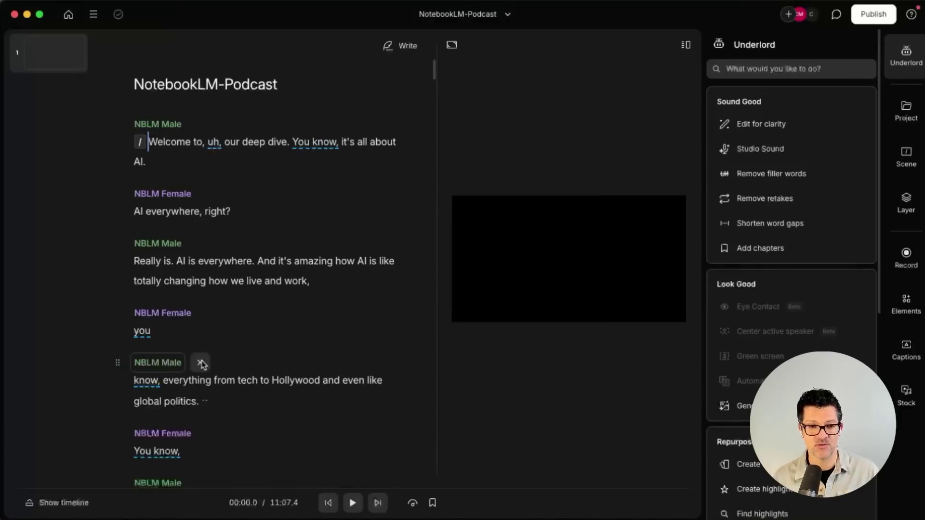
scroll(212, 390, "down", 3)
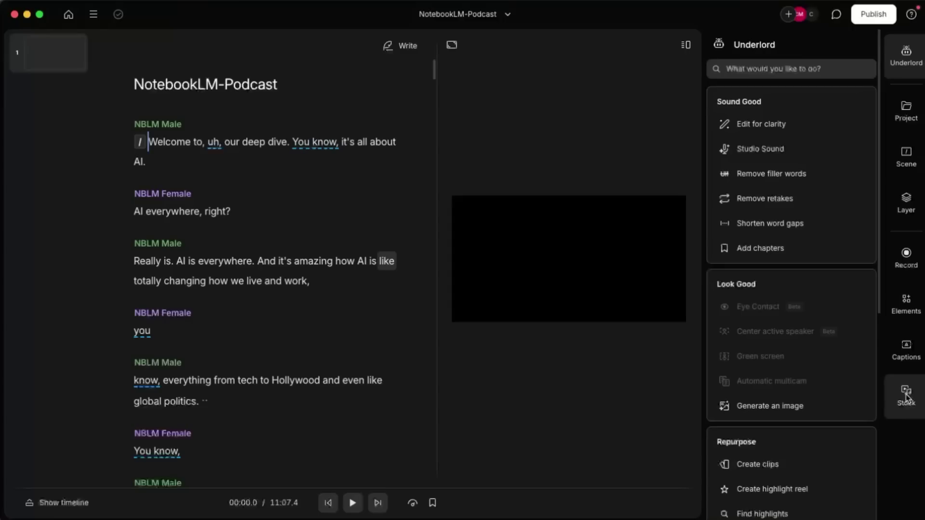
Step: Search the stock images for "minimal background" and browse for a plain blue picture
left_click(886, 360)
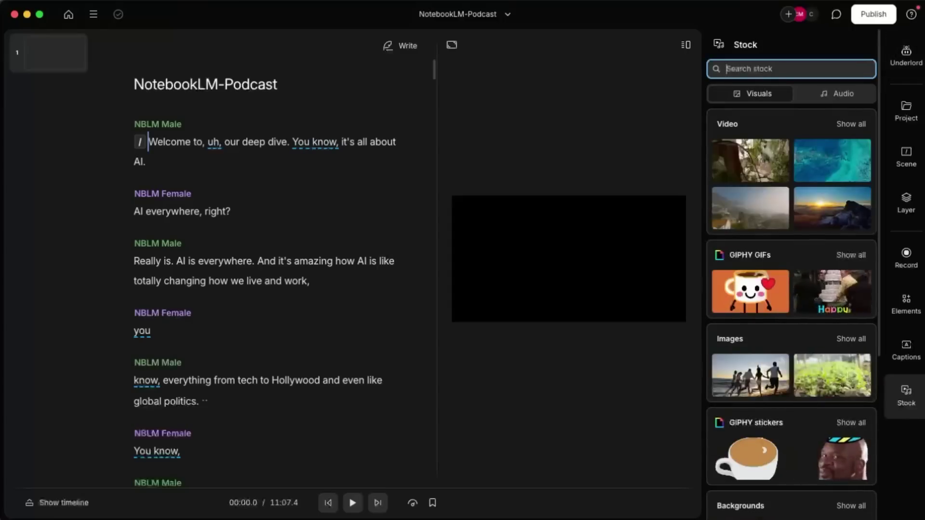
type("minimal background")
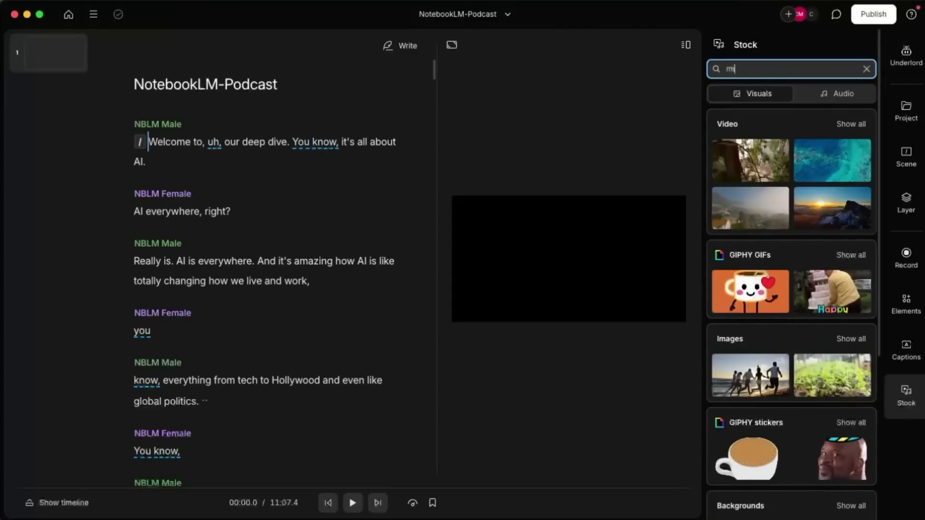
left_click(861, 289)
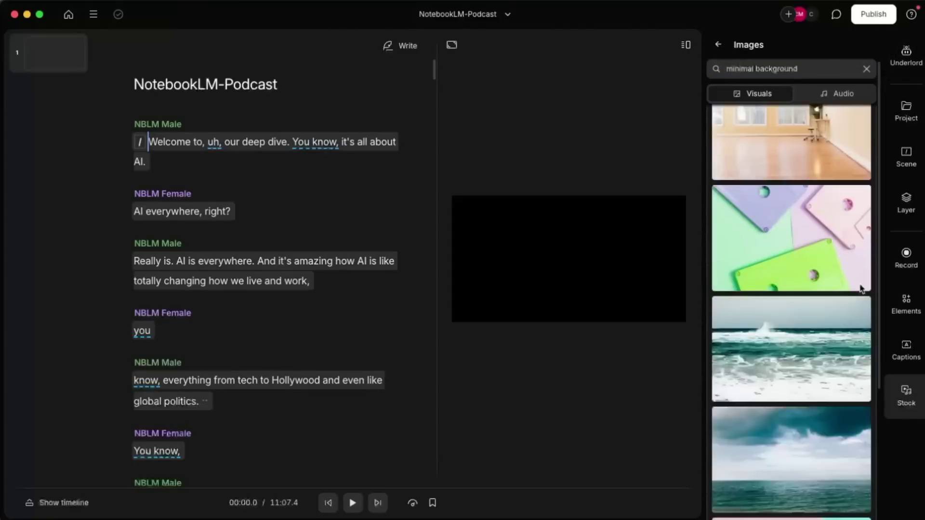
scroll(855, 327, "down", 15)
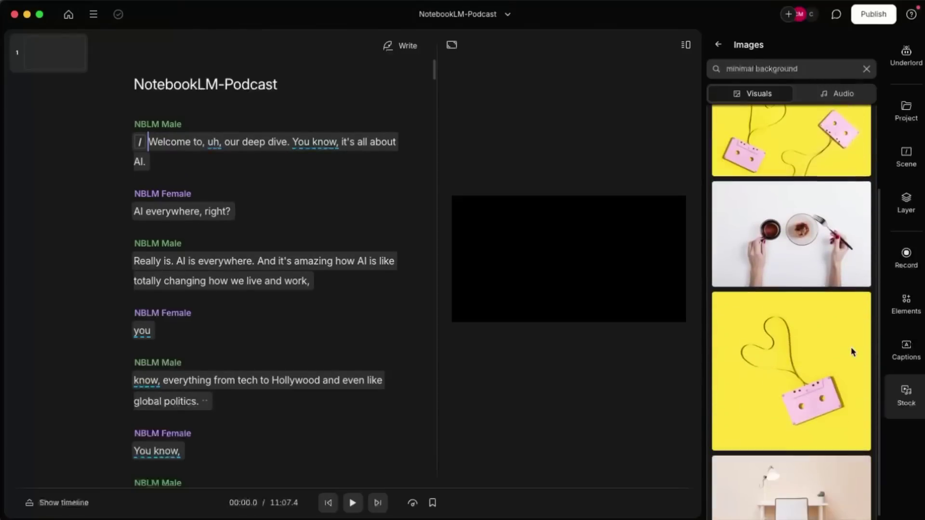
scroll(854, 352, "down", 10)
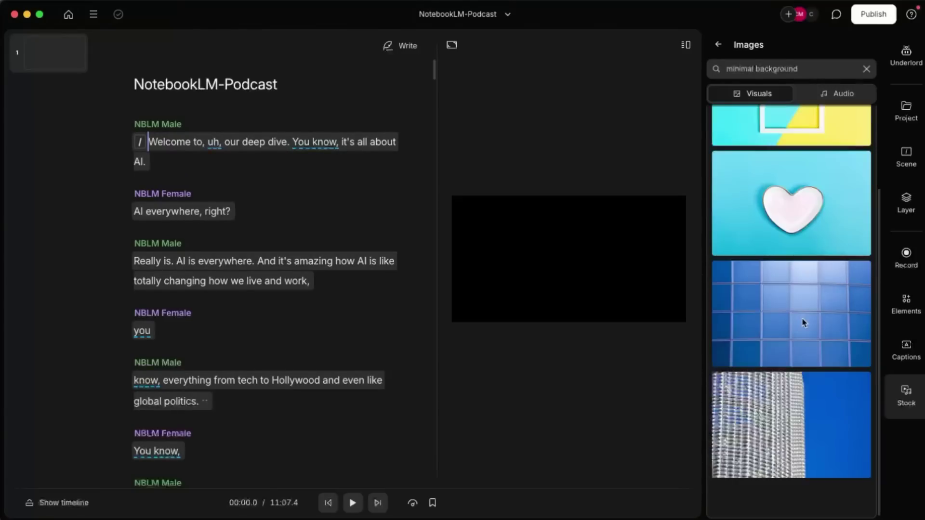
Step: Place the blue grid facade image on the canvas and enlarge it to fill the whole frame
left_click_drag(804, 323, 556, 270)
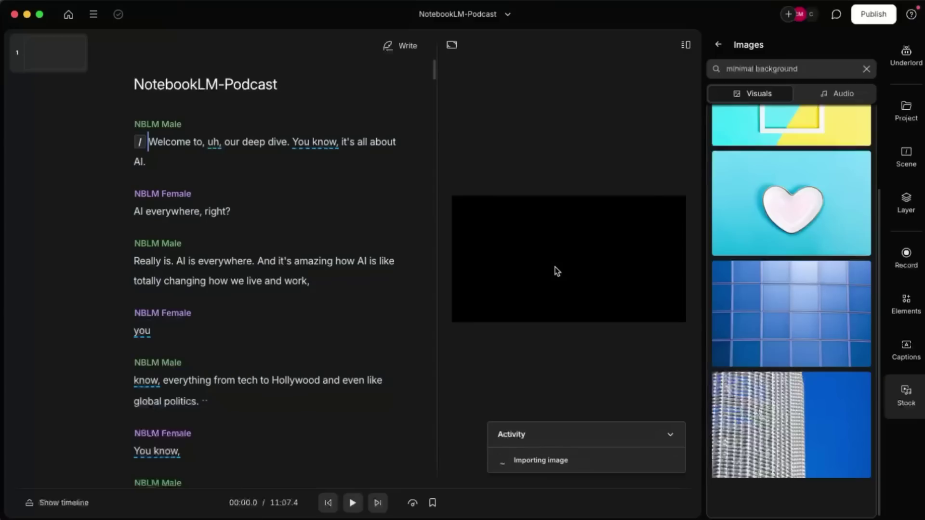
left_click_drag(472, 199, 467, 198)
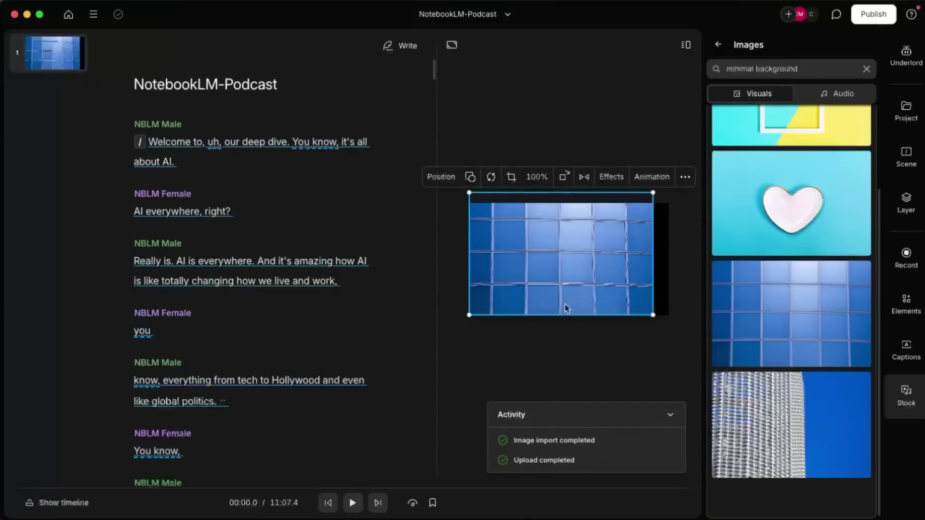
left_click_drag(653, 315, 668, 325)
Step: Show the timeline, select the podcast audio clip and return the playhead to the beginning
left_click(78, 507)
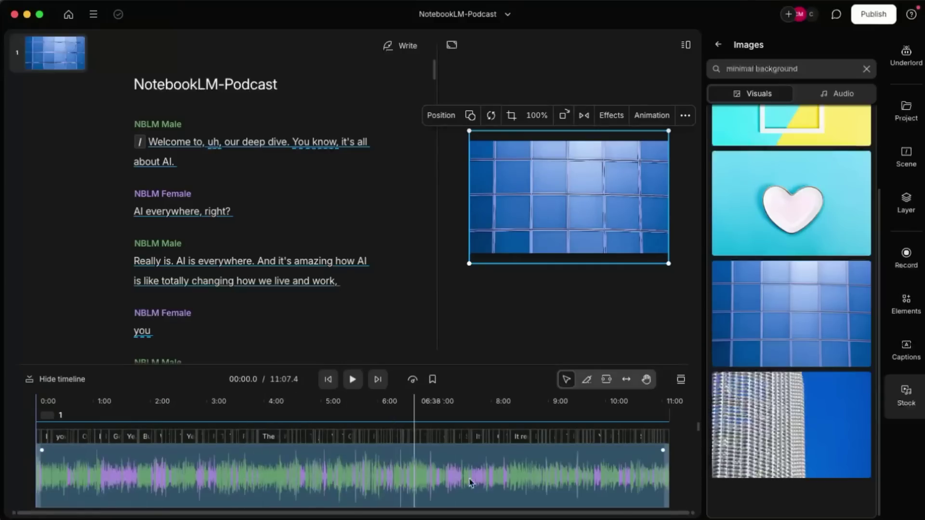
left_click(482, 450)
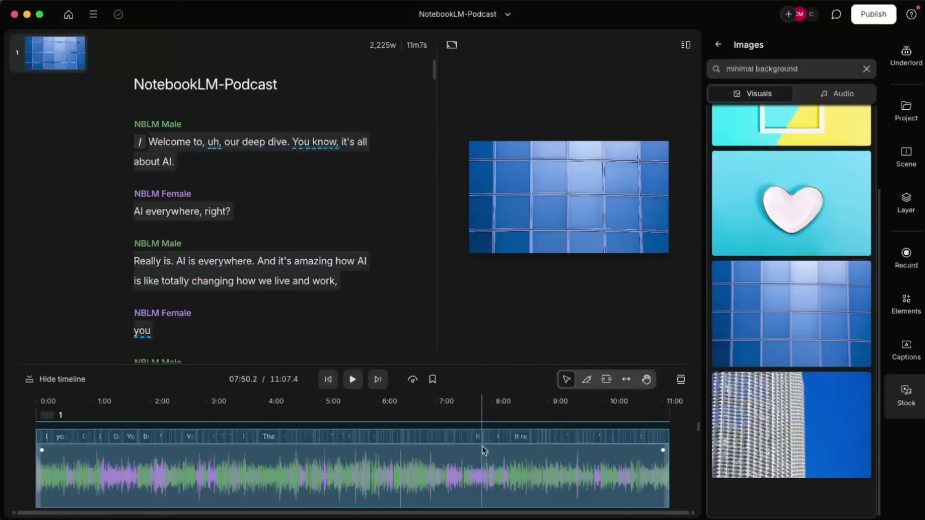
left_click(345, 449)
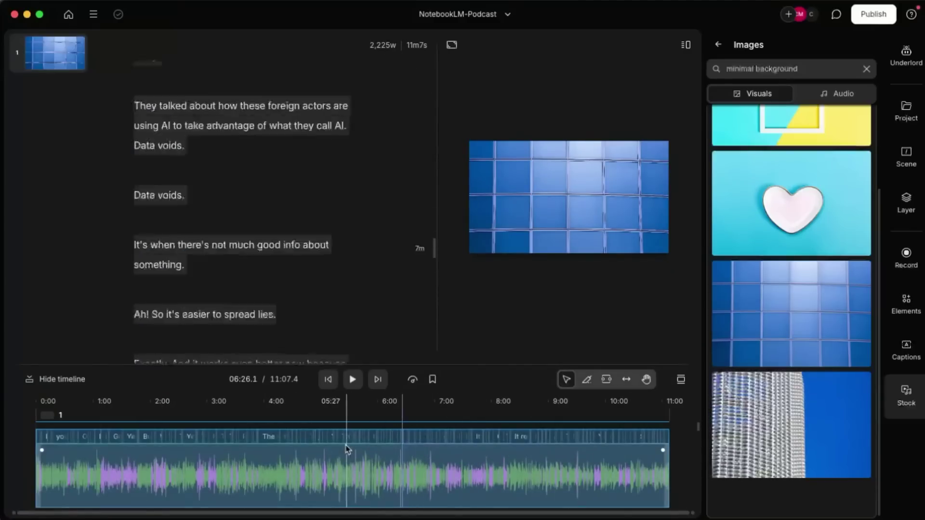
left_click(329, 380)
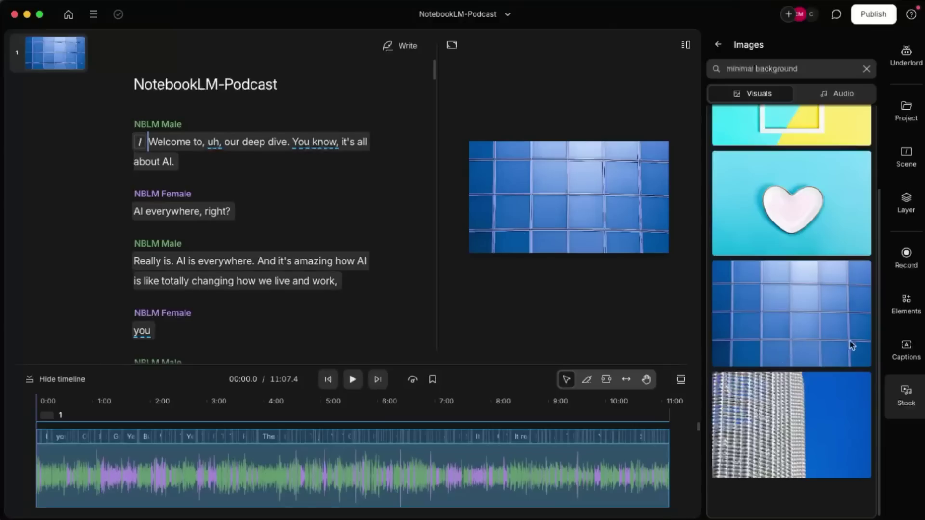
Step: Add Bold Italic: Green captions to all scenes and play the podcast from the beginning to preview them
left_click(906, 351)
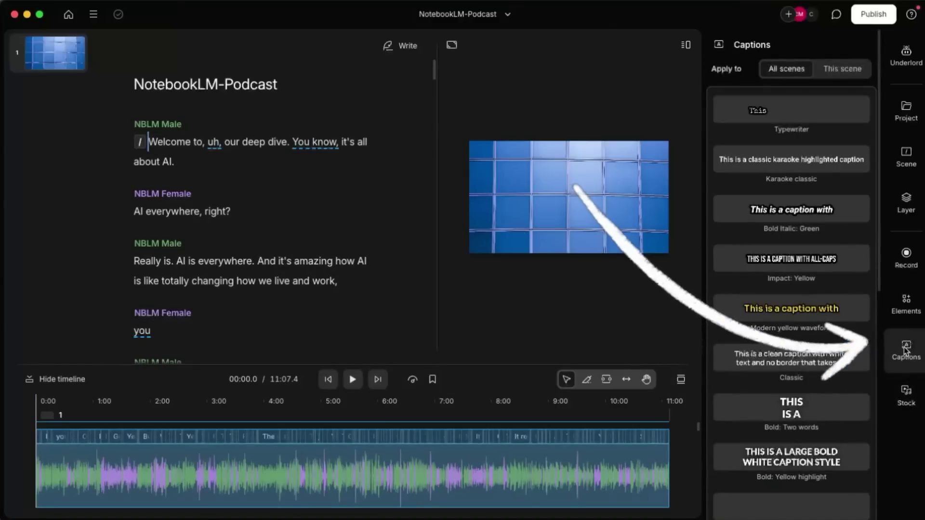
left_click(773, 211)
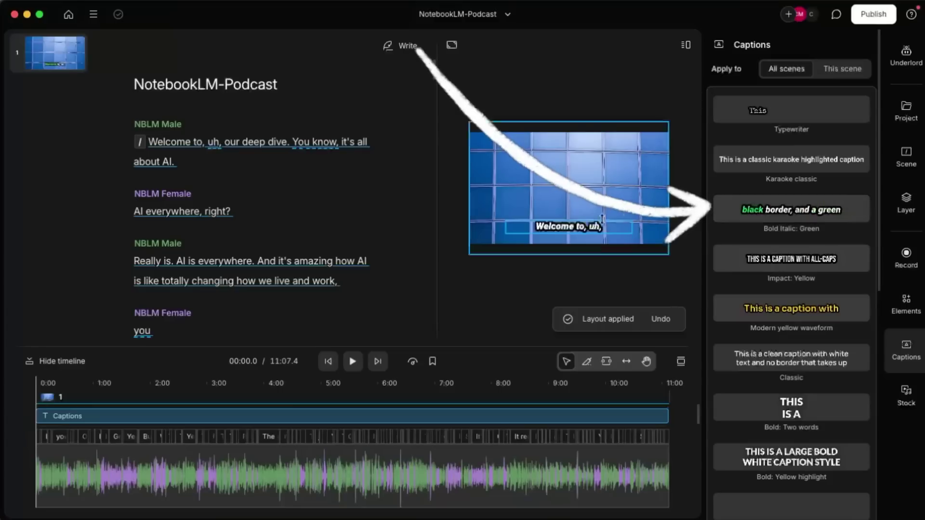
left_click(149, 141)
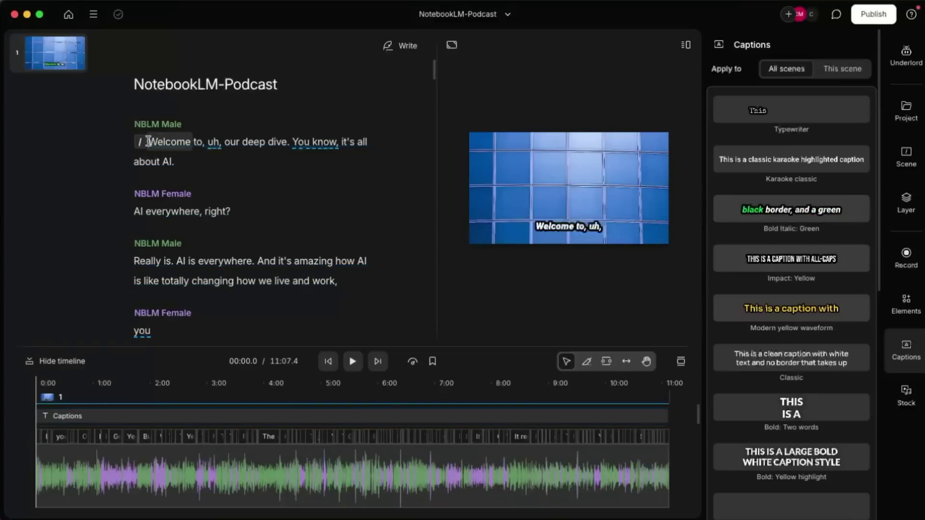
key("space")
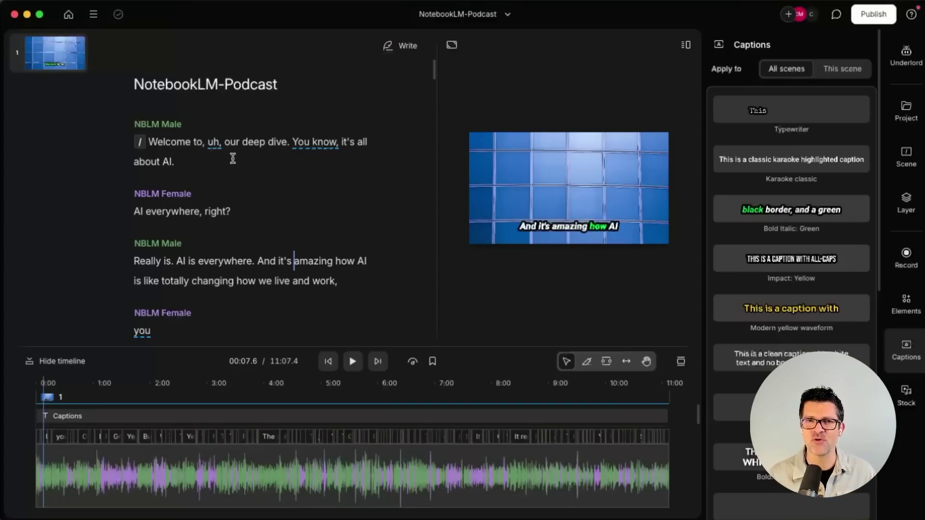
Step: Try cutting the filler word "uh," from the opening line, play back the result, and undo the cut
double_click(212, 142)
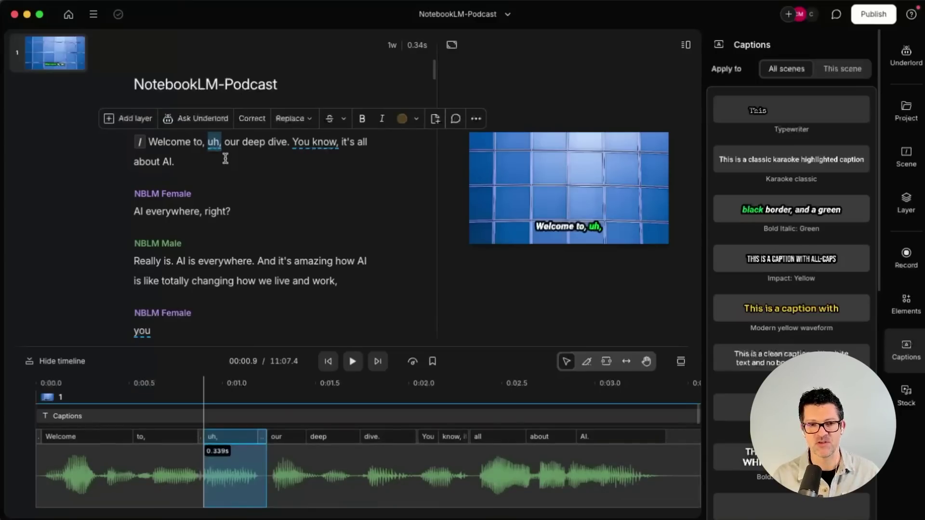
left_click(225, 158)
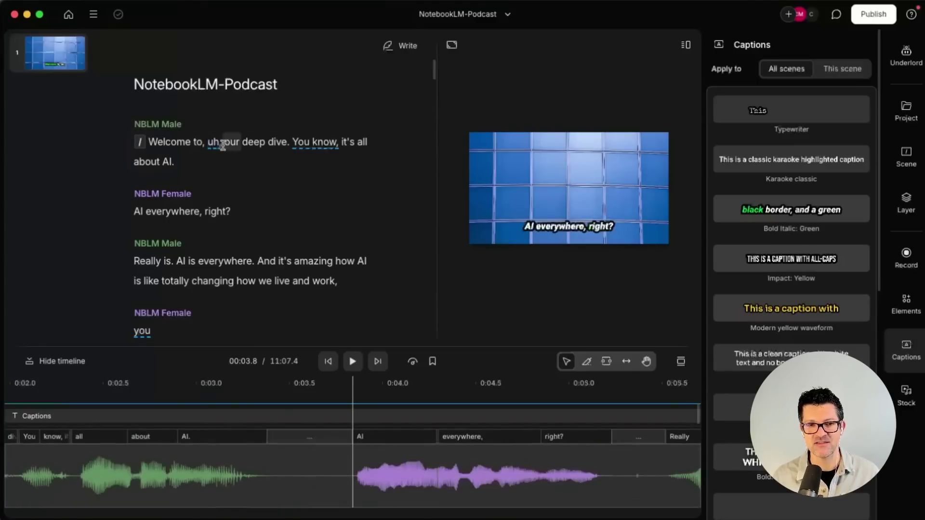
double_click(213, 143)
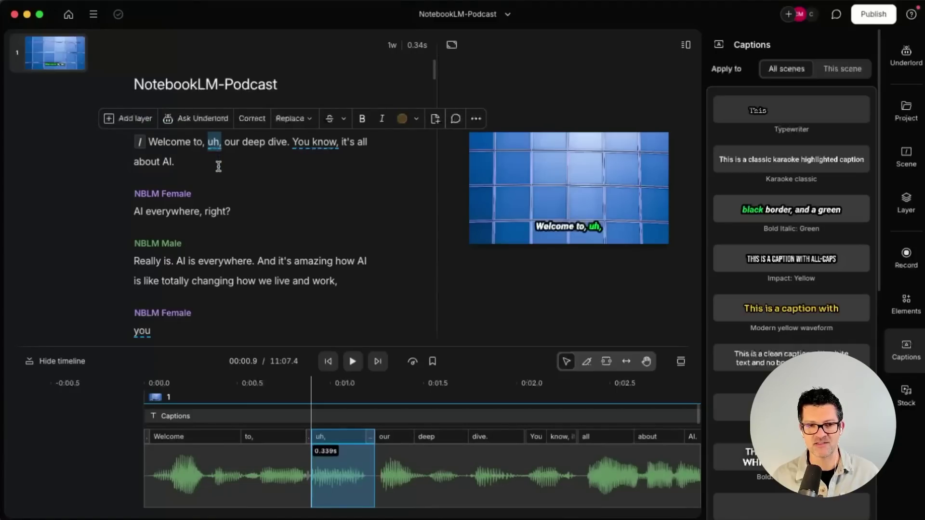
key("BackSpace")
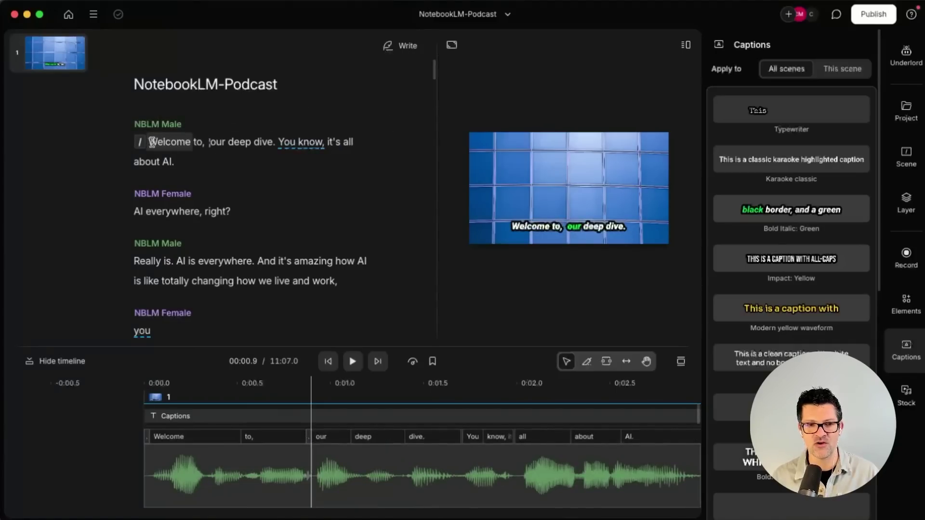
left_click(175, 145)
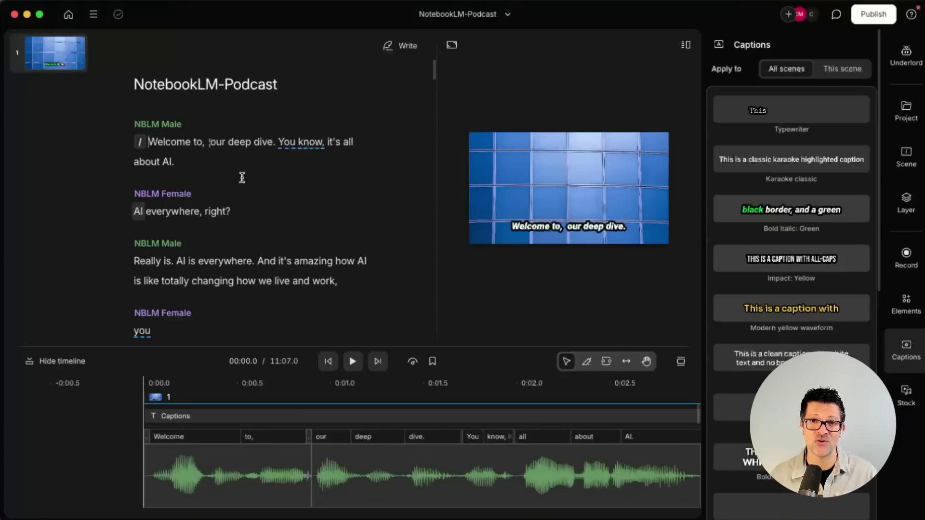
key("space")
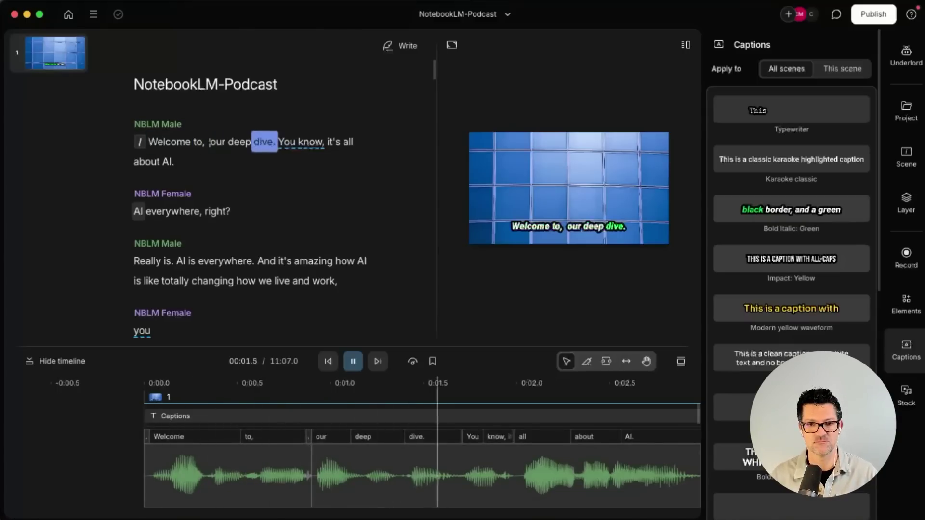
key("space")
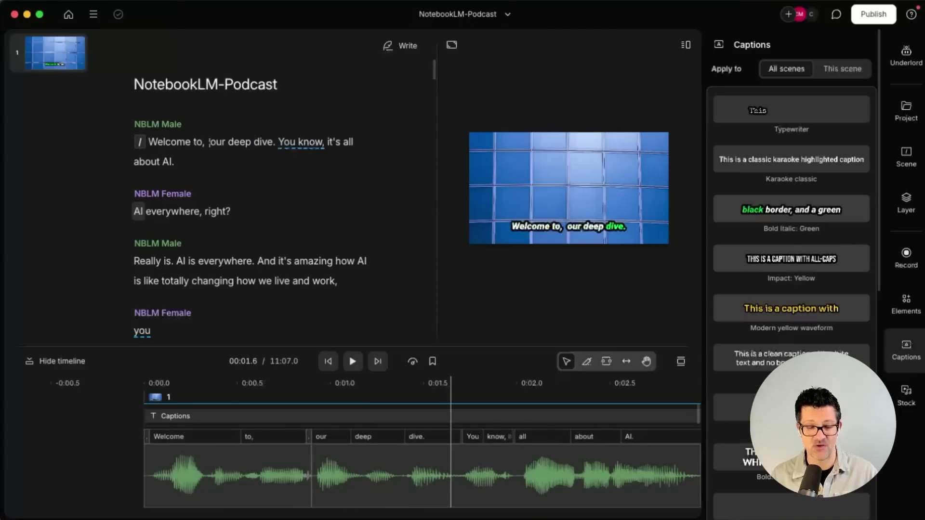
key("super+z")
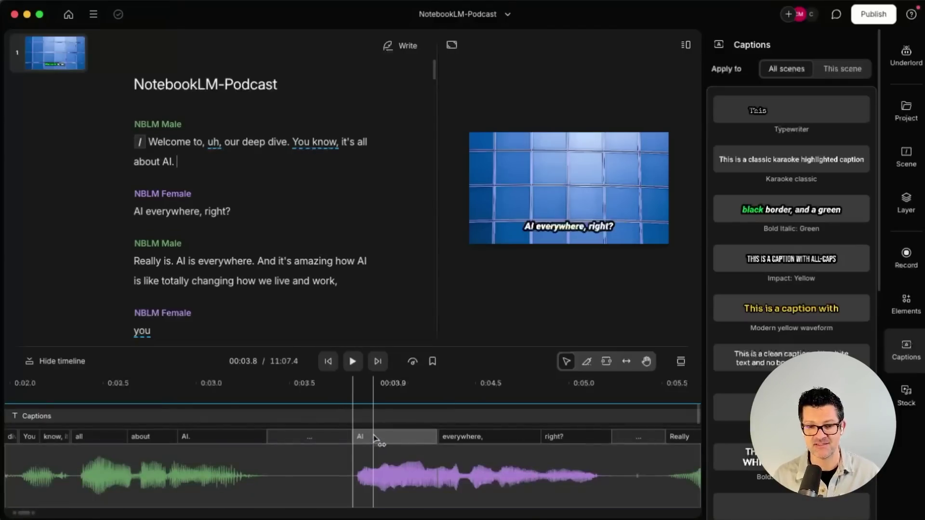
Step: Shorten the silent gap in the timeline between the male host's "all about AI." and the female host's "AI everywhere, right?"
left_click(366, 465)
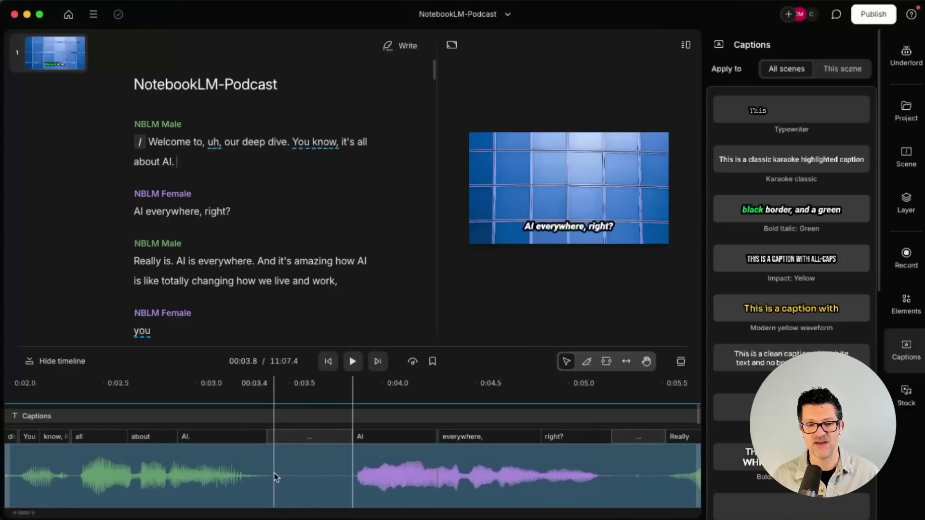
left_click_drag(384, 442, 311, 448)
left_click(269, 492)
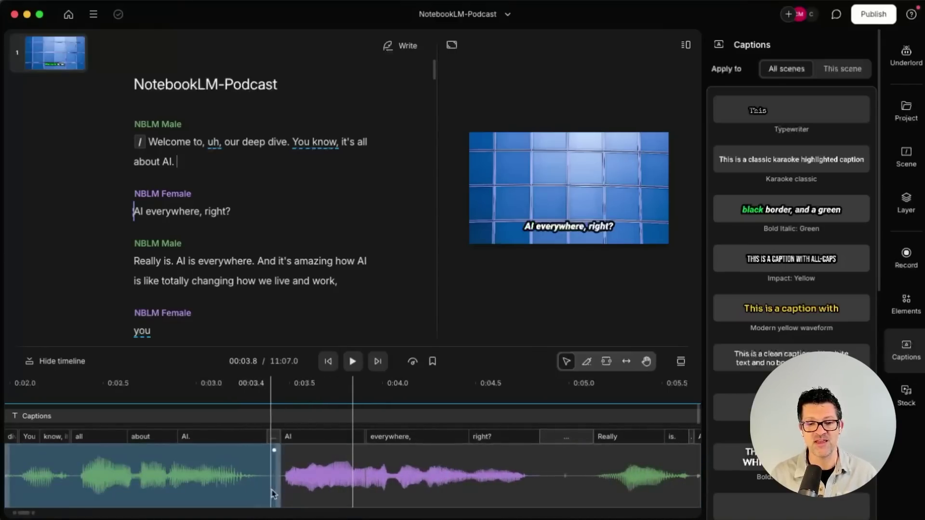
left_click(289, 493)
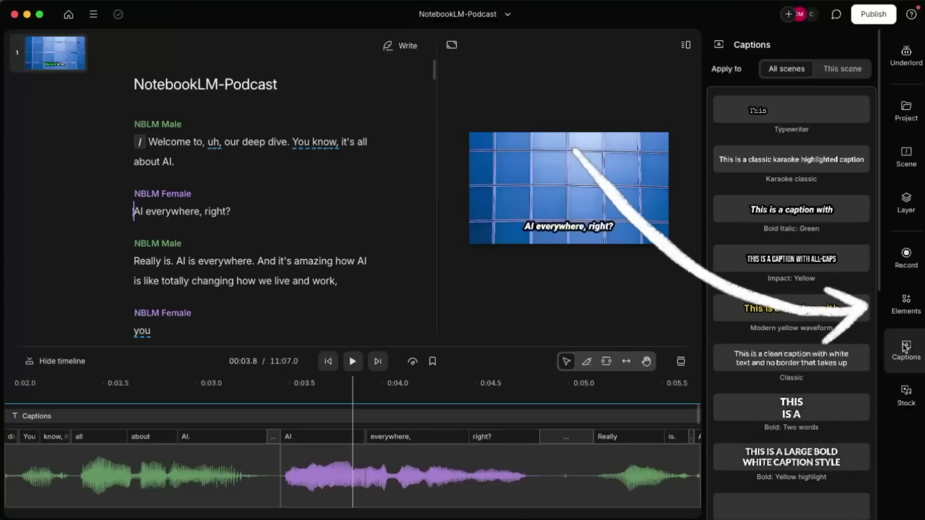
Step: Add a Lines waveform over the background image, above the captions, and preview it from the beginning of the podcast
left_click(900, 320)
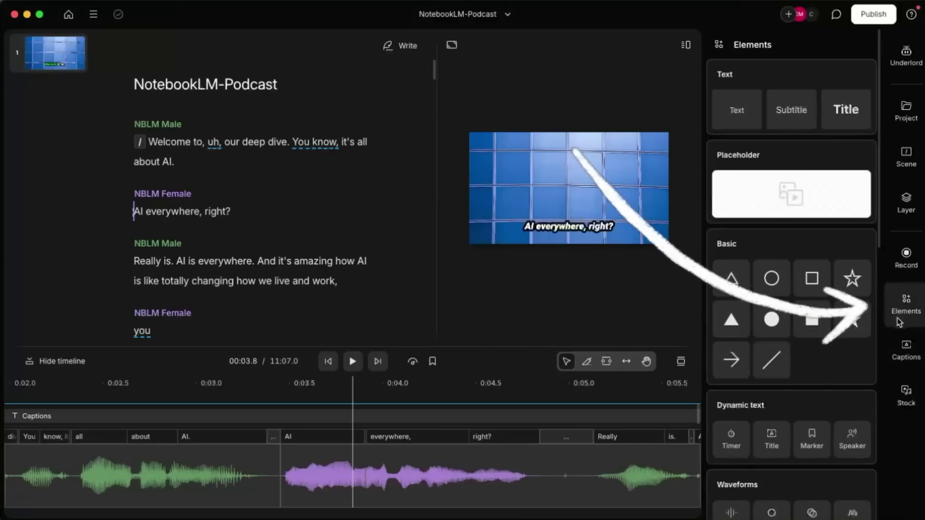
scroll(790, 337, "down", 3)
left_click(852, 386)
left_click_drag(587, 181, 588, 194)
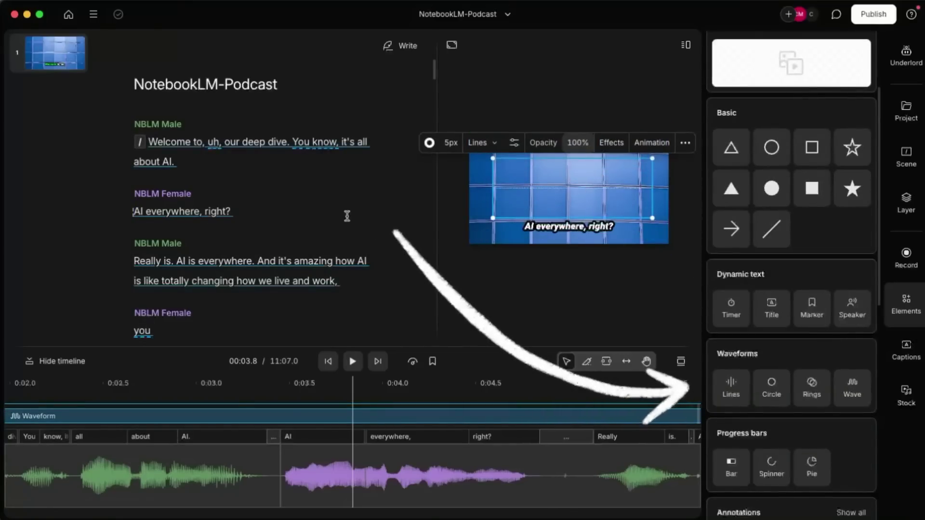
left_click(150, 142)
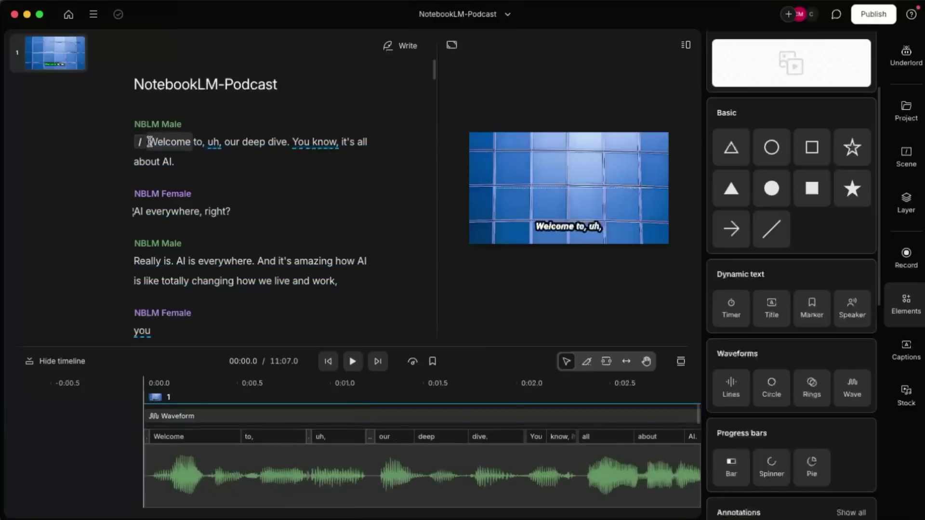
key("space")
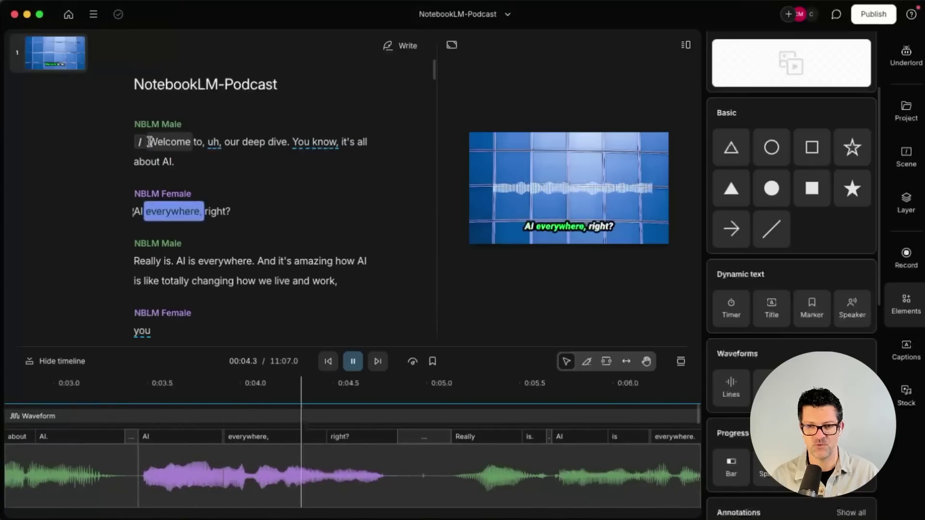
key("space")
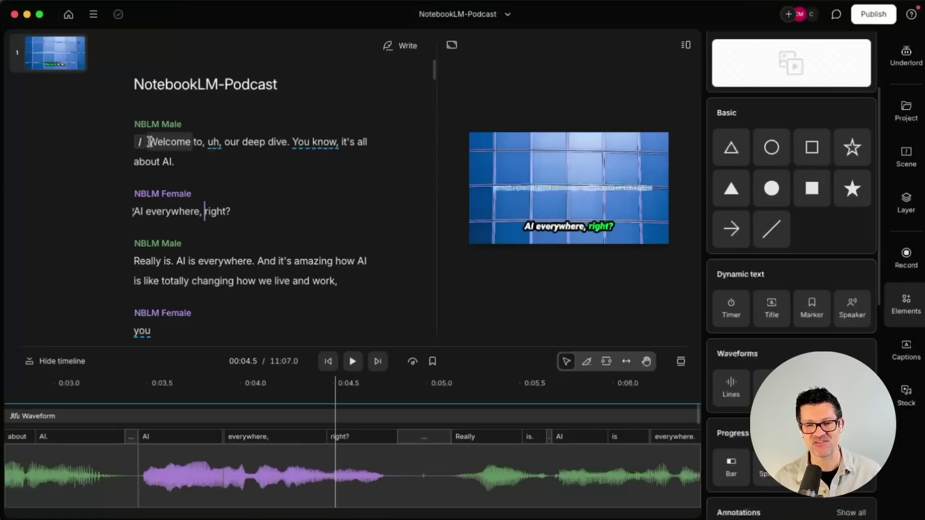
Step: Open the waveform's layer properties and explore the color options for its lines
left_click(570, 206)
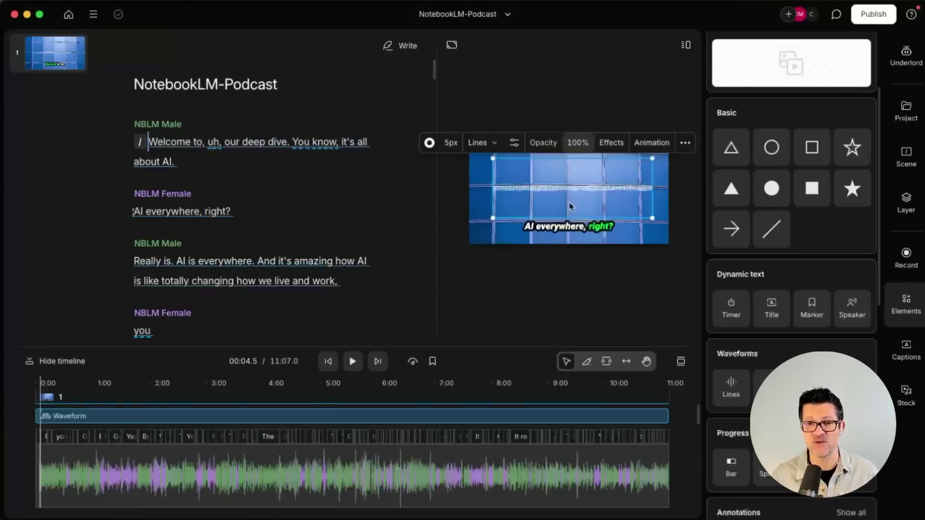
left_click(906, 212)
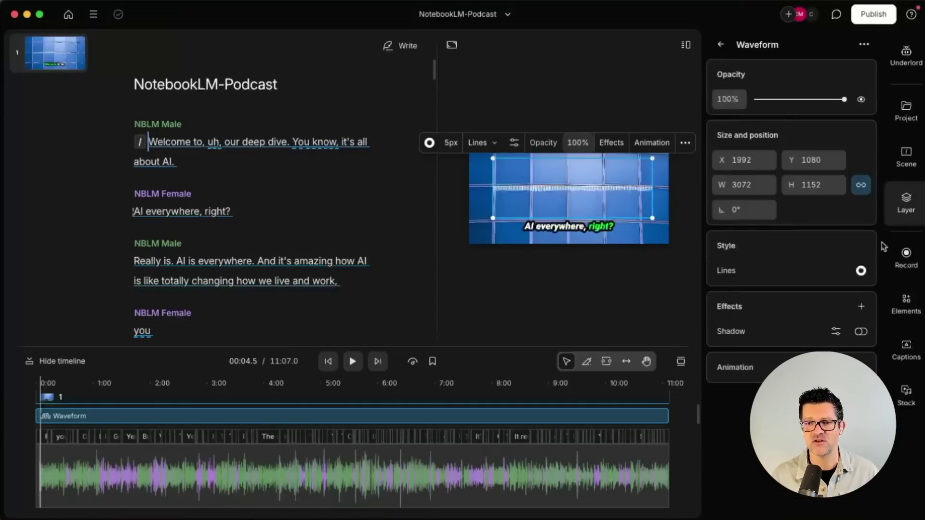
left_click(861, 272)
mouse_move(793, 233)
left_mouse_down()
mouse_move(788, 219)
mouse_move(834, 132)
mouse_move(830, 196)
left_mouse_up()
mouse_move(744, 288)
left_mouse_down()
mouse_move(822, 292)
mouse_move(801, 292)
left_mouse_up()
left_click_drag(719, 171, 678, 106)
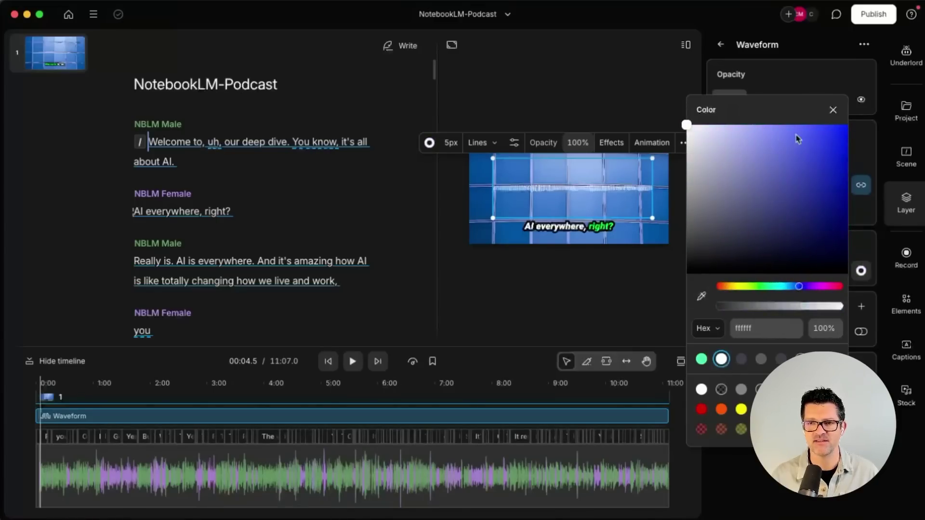
left_click(833, 110)
Step: Copy the whole transcript into Claude and ask which wordy places could be trimmed out without changing anything else
left_click(252, 281)
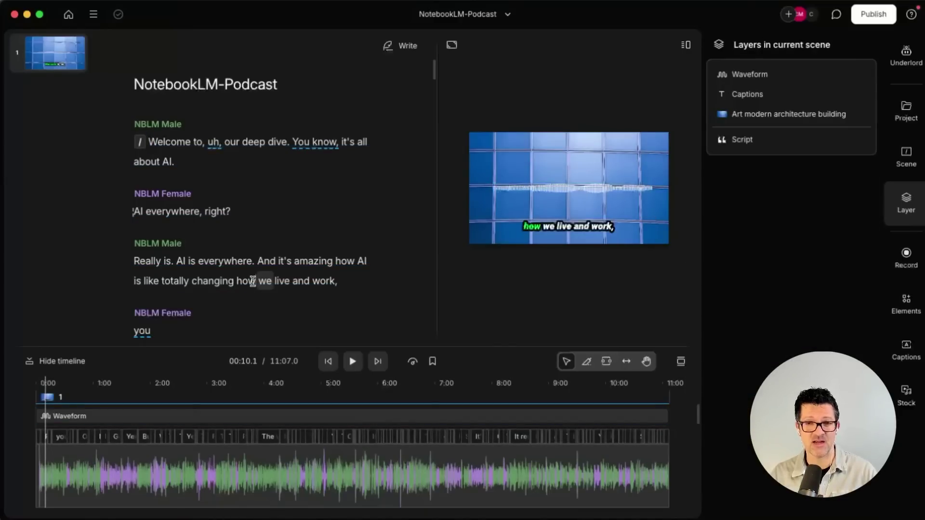
key("super+a")
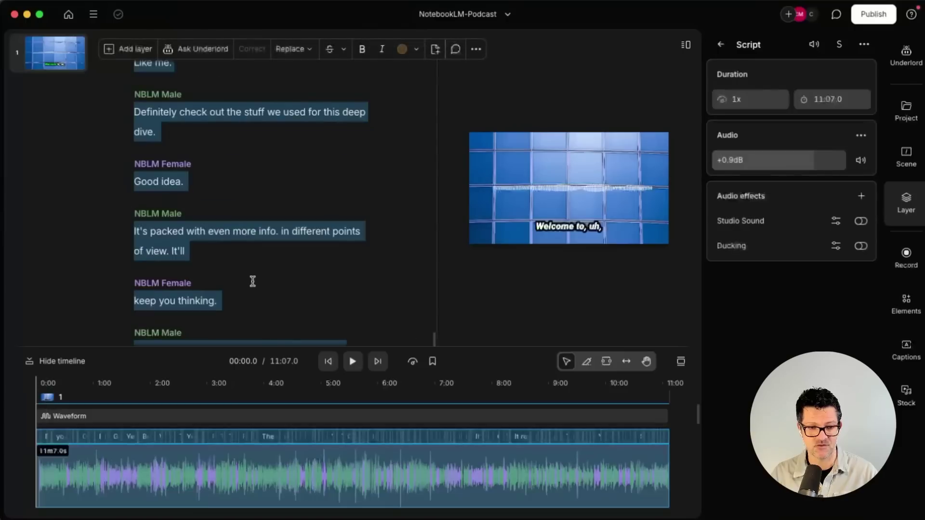
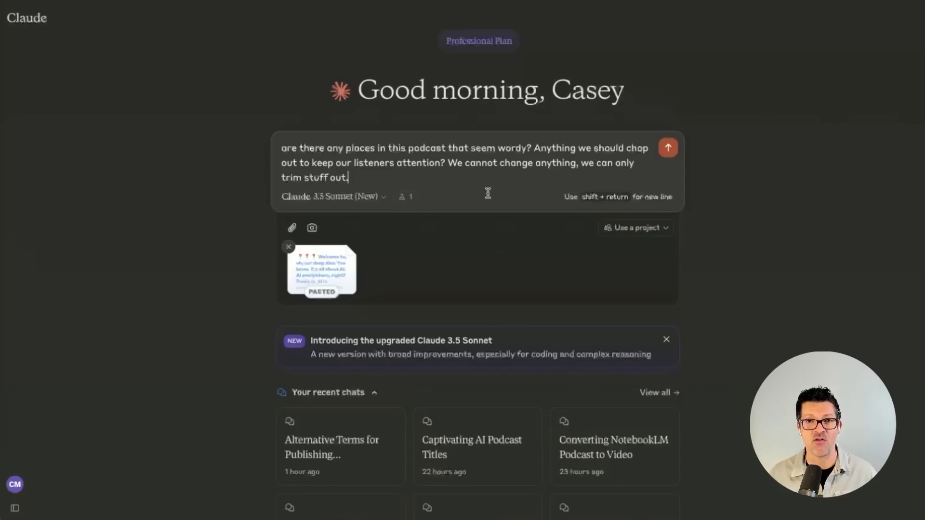
key("Return")
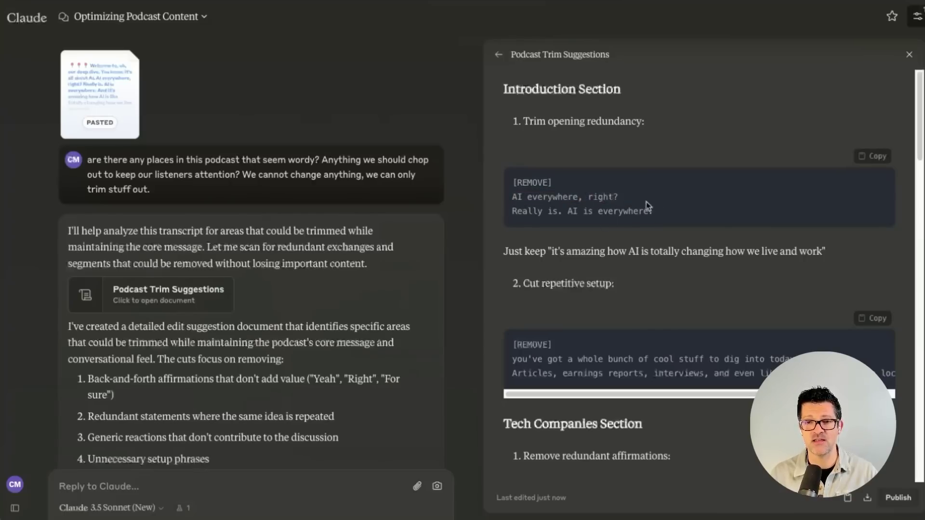
Step: Take Claude's first suggested cut back to Descript, find "AI everywhere, right?" in the transcript and delete that line
left_click_drag(624, 198, 518, 193)
key("super+Tab")
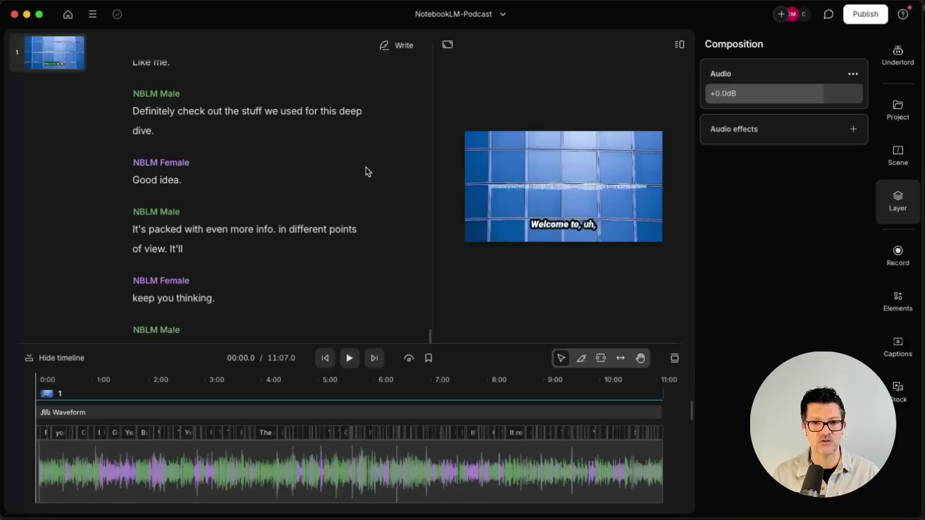
key("super+f")
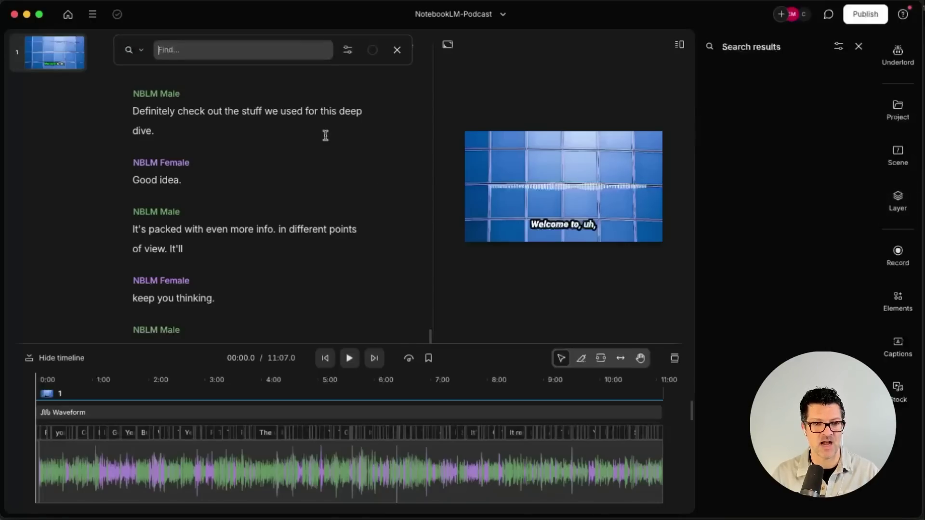
type("AI everywhere, right?")
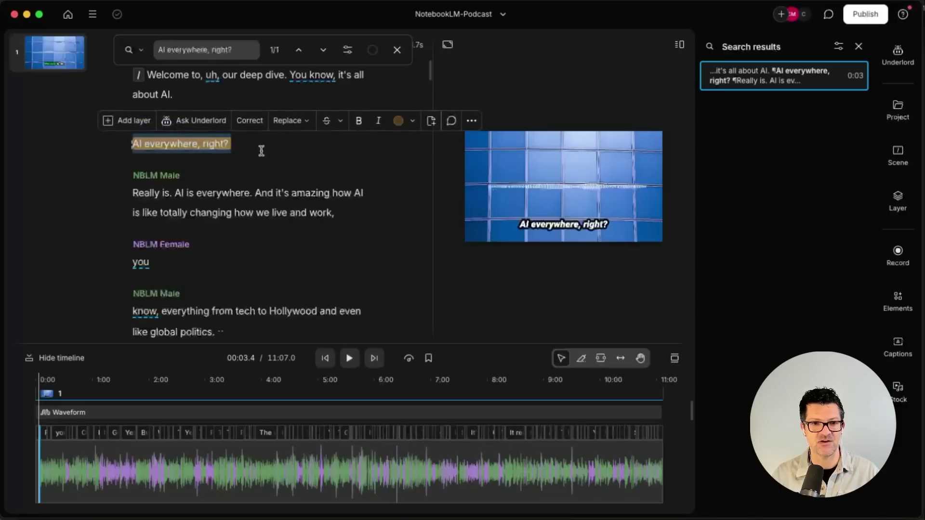
left_click_drag(257, 148, 120, 142)
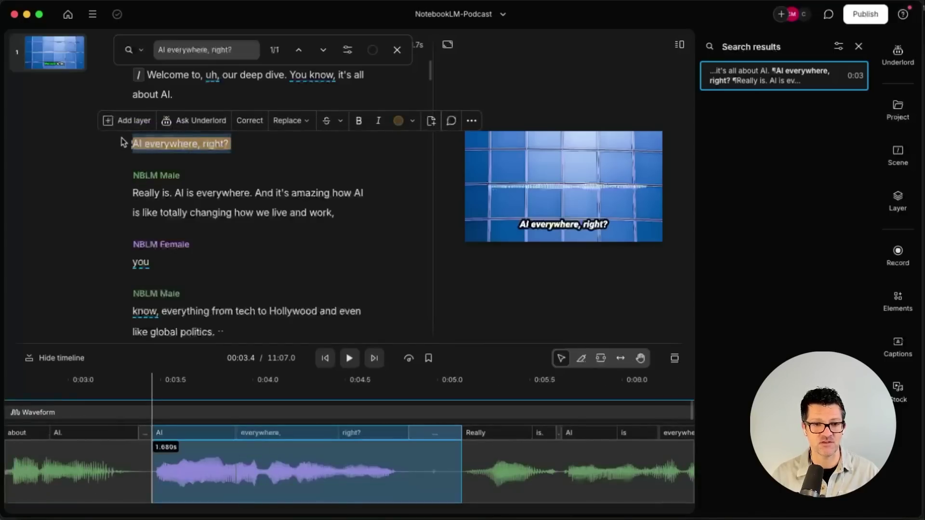
key("BackSpace")
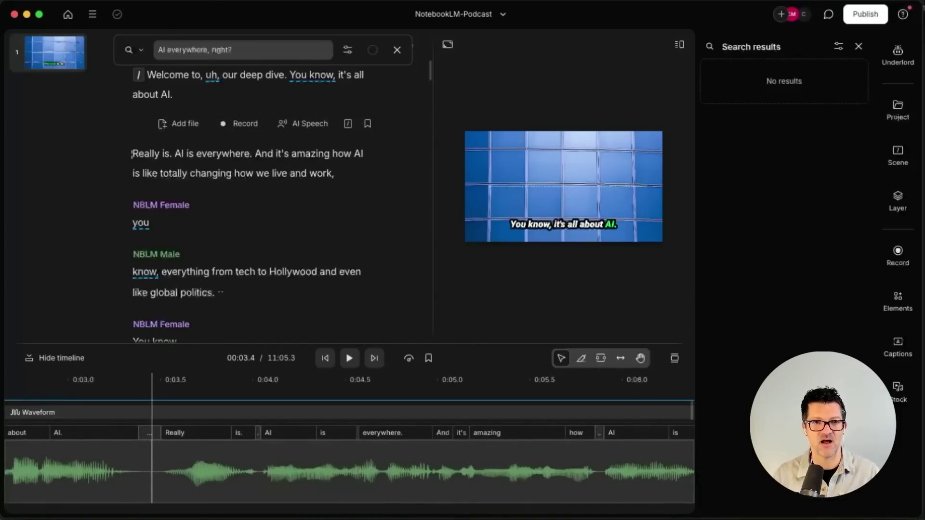
Step: Switch to Claude and ask for the podcast's main sections with a transcript snippet where each section starts
key("super+Tab")
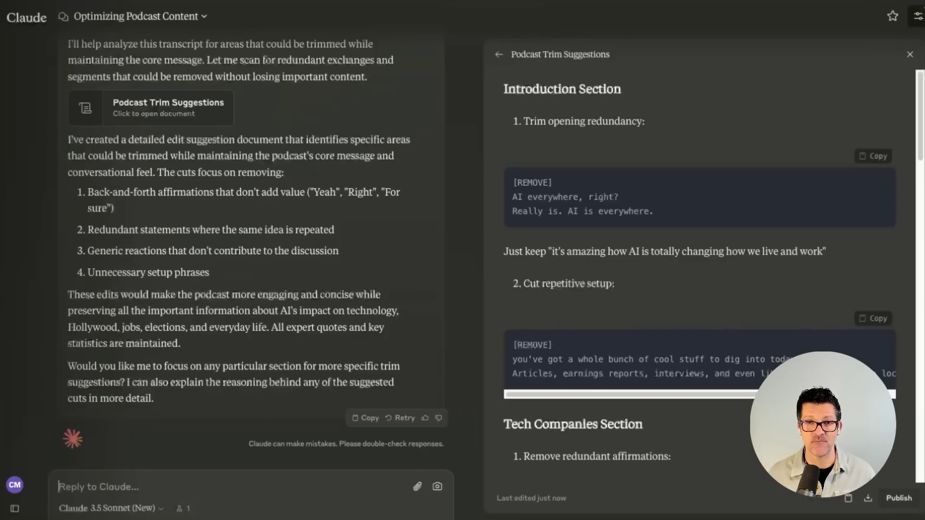
type("what are the main sections of this podcast? Please list the sections and a snippet of the transcript where each section starts.")
left_click_drag(59, 475, 335, 489)
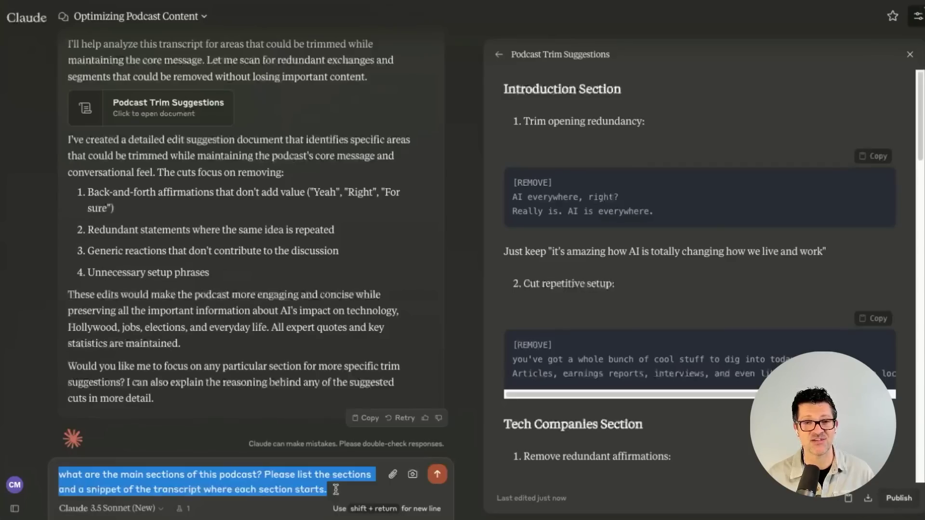
left_click(440, 470)
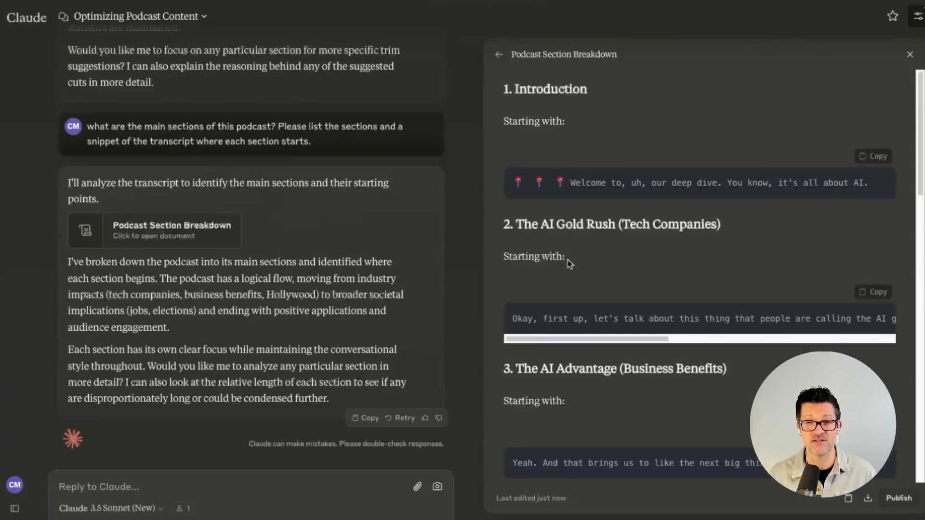
Step: In Claude's section breakdown, copy the phrase "AI gold rush." from the snippet that starts section 2
scroll(569, 263, "down", 2)
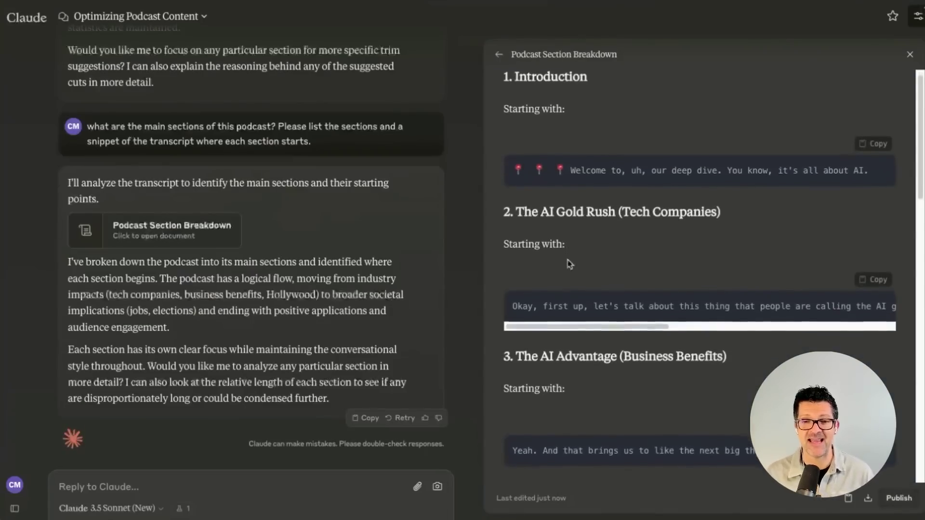
scroll(569, 263, "down", 1)
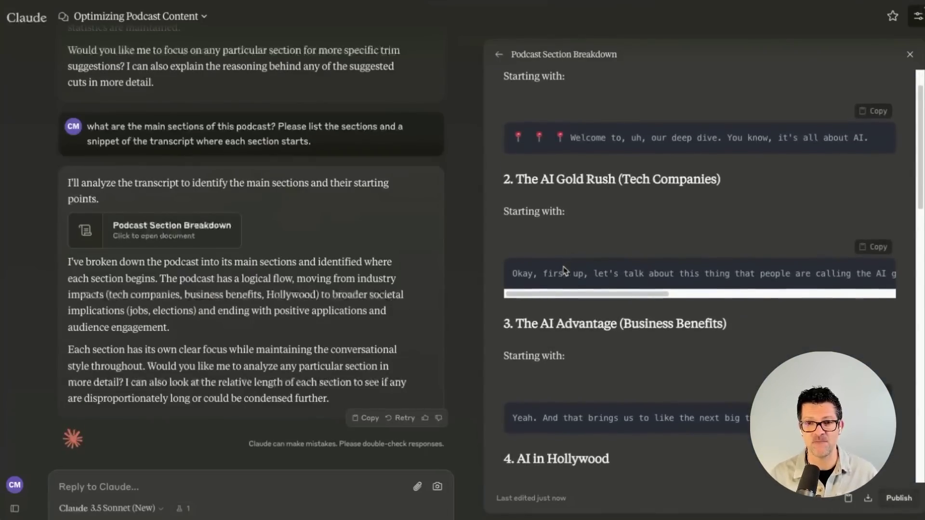
left_click_drag(879, 273, 724, 274)
key("super+c")
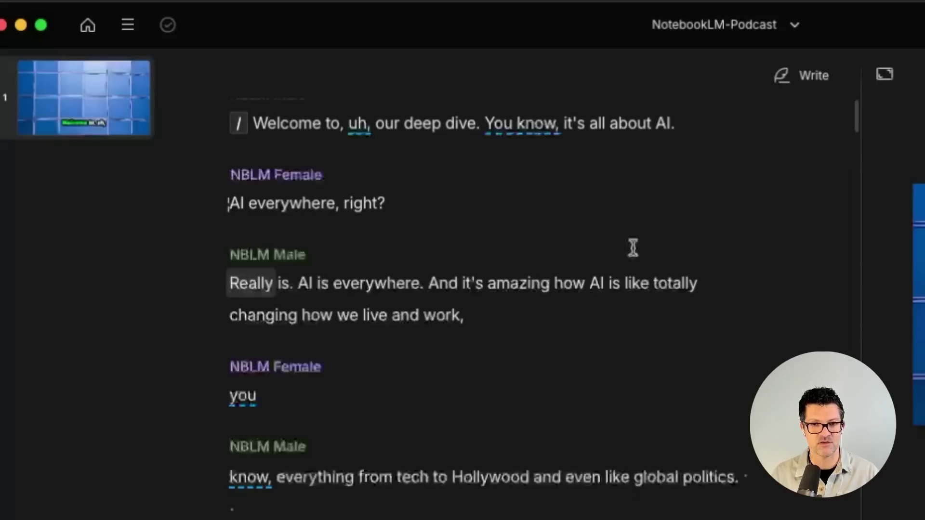
Step: Switch to Descript, find "AI gold rush." in the transcript and insert a scene break right before it
key("super+f")
left_click(382, 84)
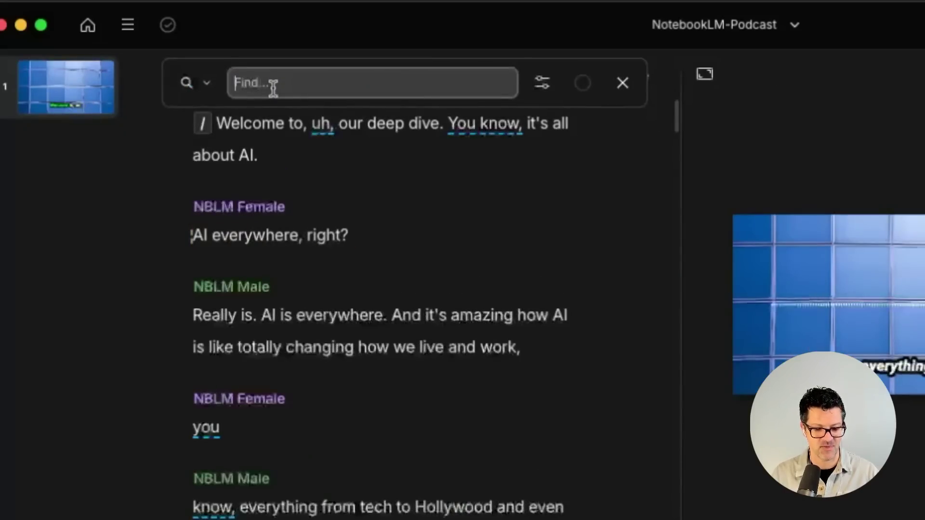
key("super+v")
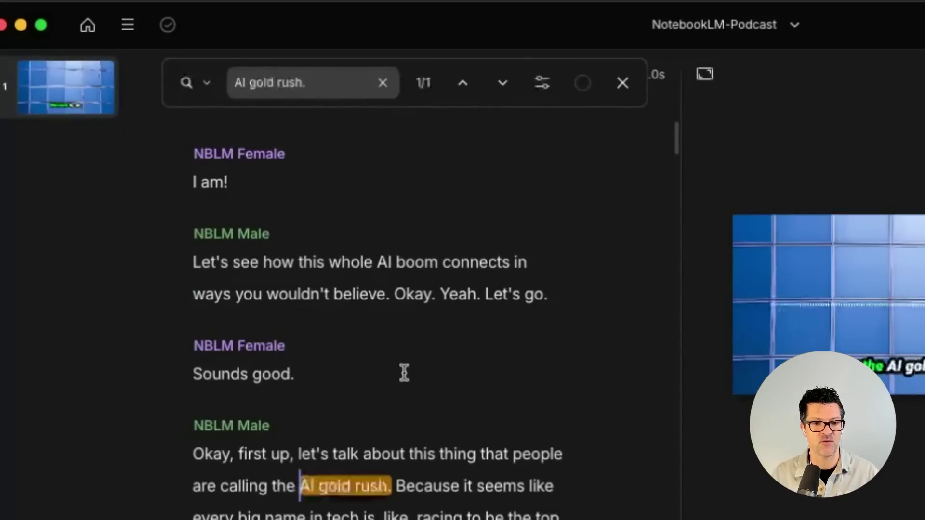
left_click(296, 482)
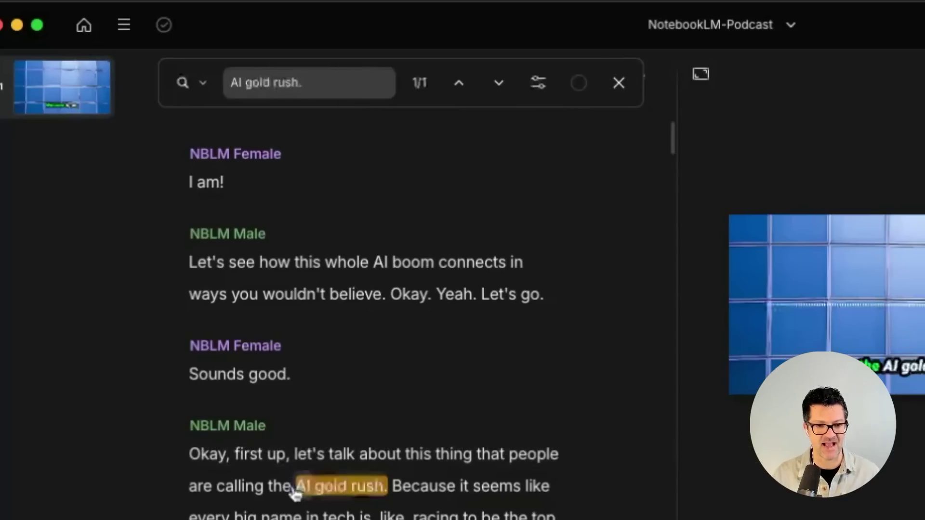
key("slash")
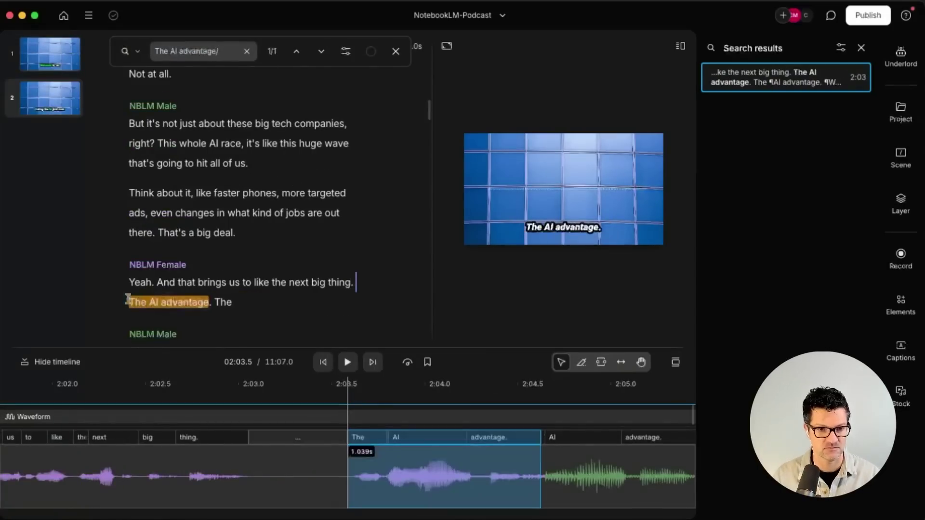
Step: Insert scene breaks at the remaining section starts, including before "The AI advantage" and before "leads to a big question for you"
left_click(356, 284)
key("/")
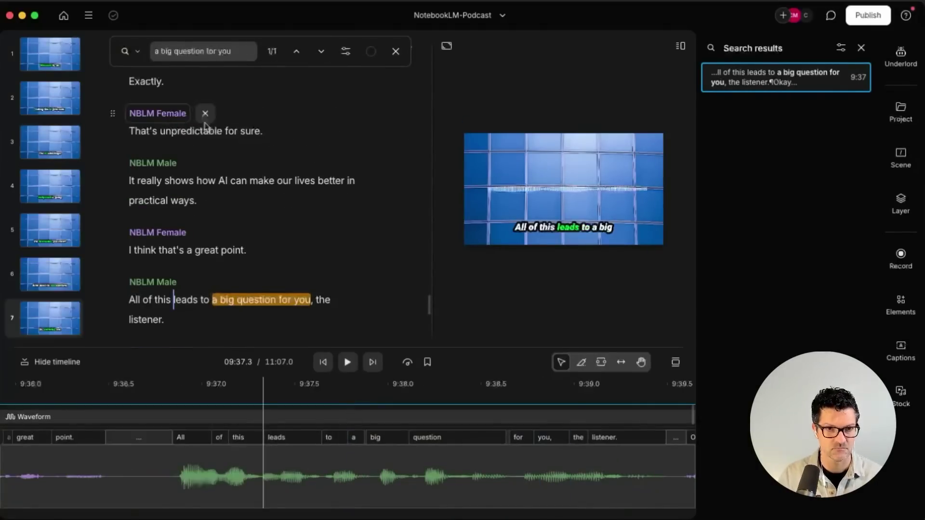
key("/")
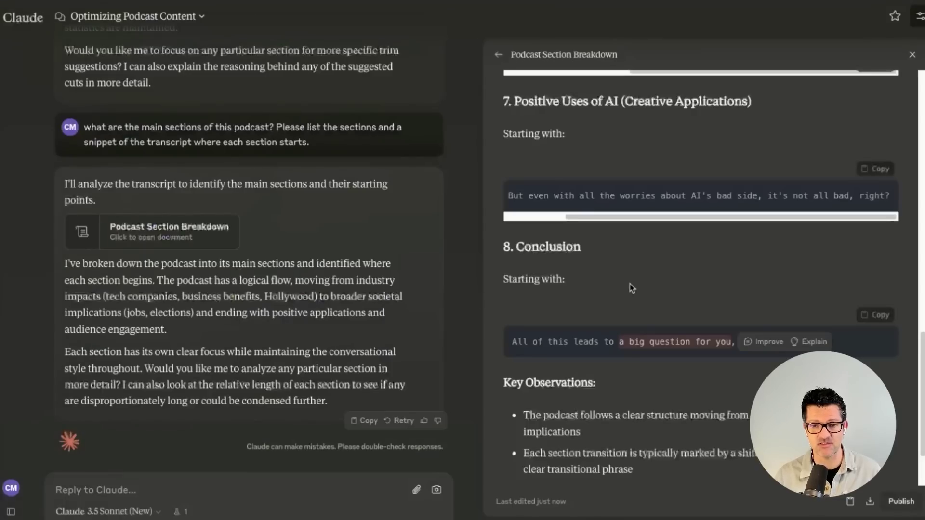
Step: Return to the AI gold rush scene, search the stock visuals for "Gold Rush" and add the video of gold nuggets in a hand
scroll(631, 288, "up", 12)
scroll(631, 288, "up", 4)
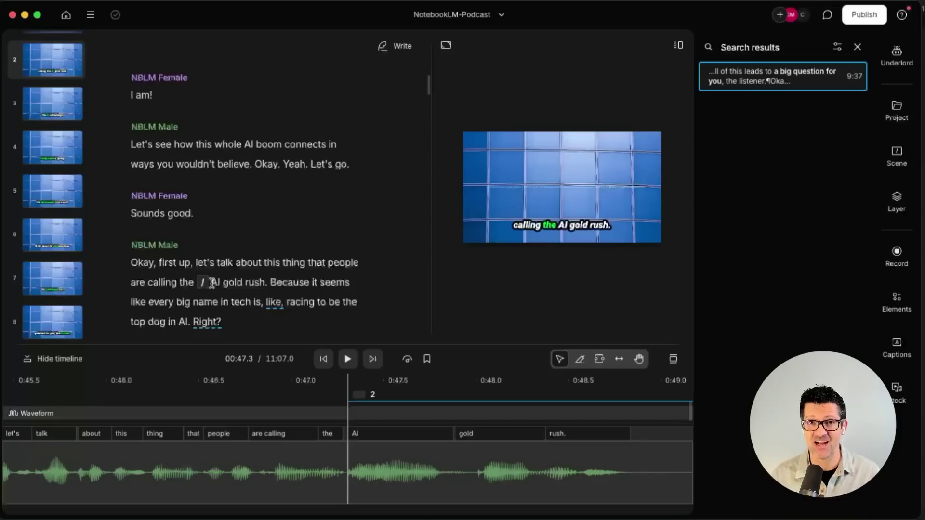
left_click(897, 393)
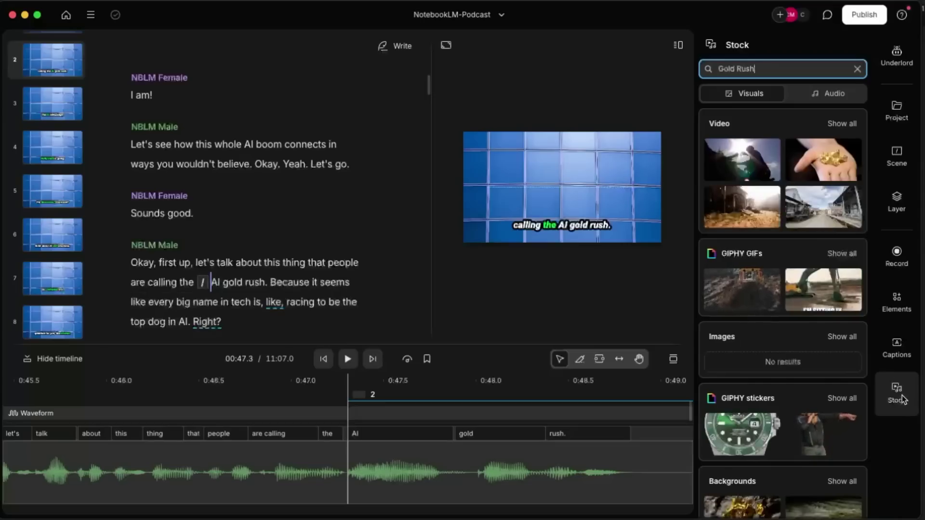
left_click(824, 166)
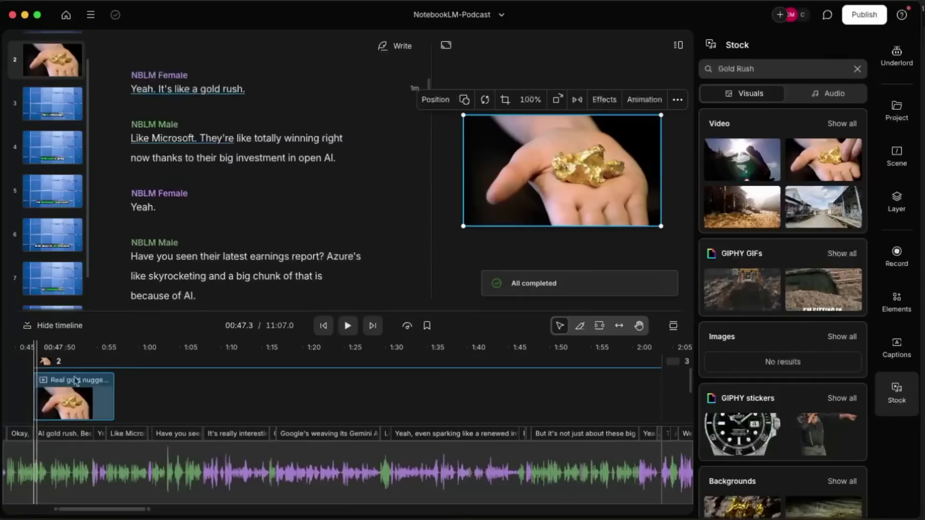
Step: Add a title reading "The AI Gold Rush" over the gold nugget clip and give it a border and a shadow
left_click(899, 306)
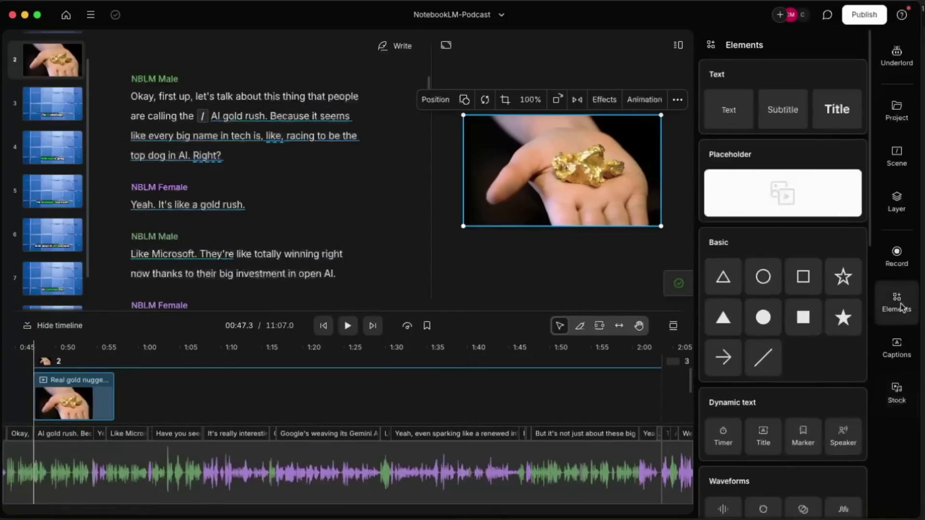
left_click(831, 113)
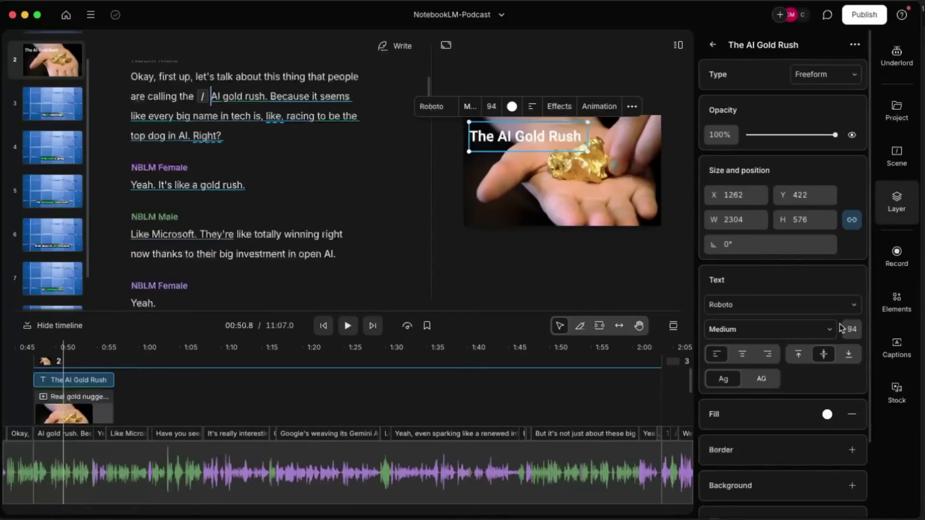
left_click(852, 450)
scroll(852, 477, "down", 2)
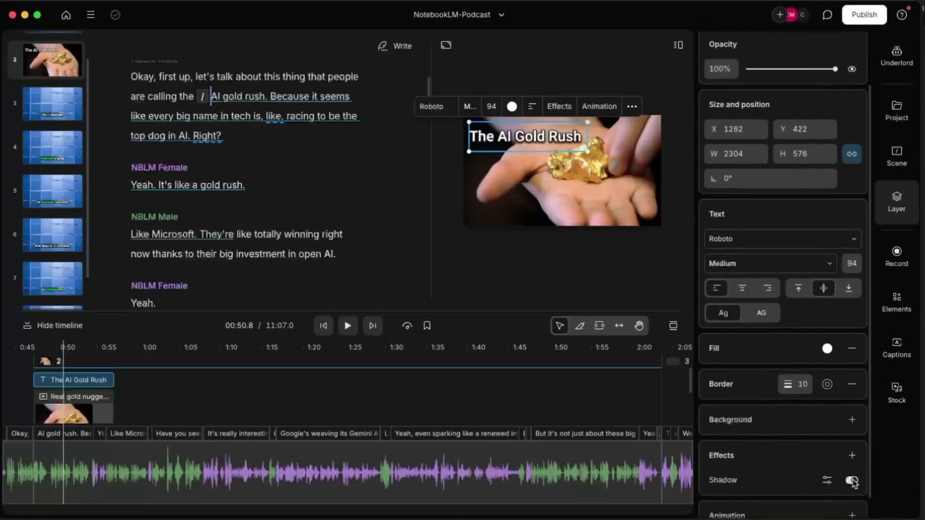
left_click(852, 480)
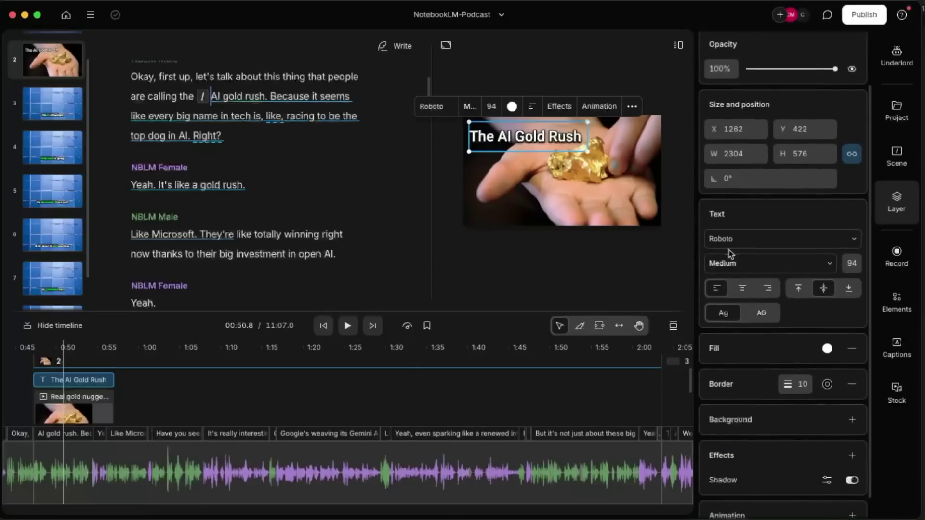
Step: Add a Wipe transition into the gold rush scene and play it back from just before the scene starts
left_click(898, 158)
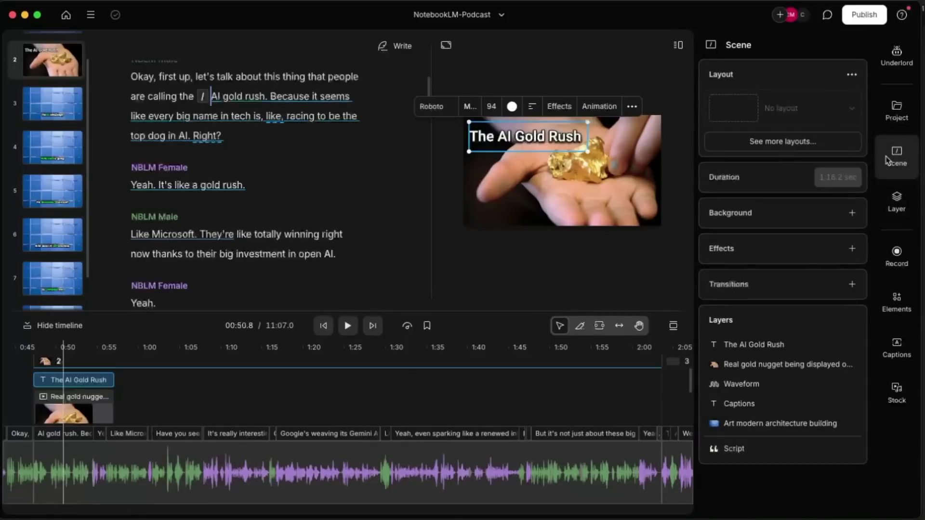
left_click(852, 284)
mouse_move(851, 314)
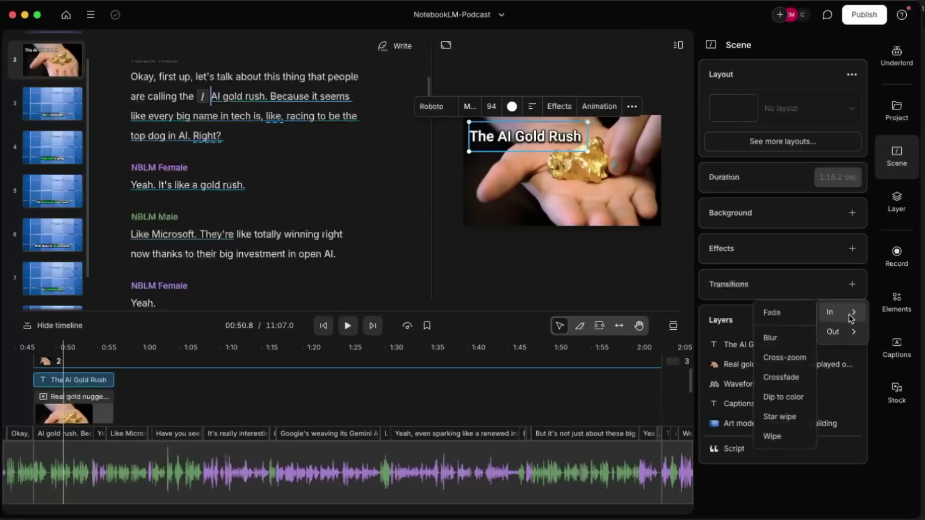
left_click(772, 436)
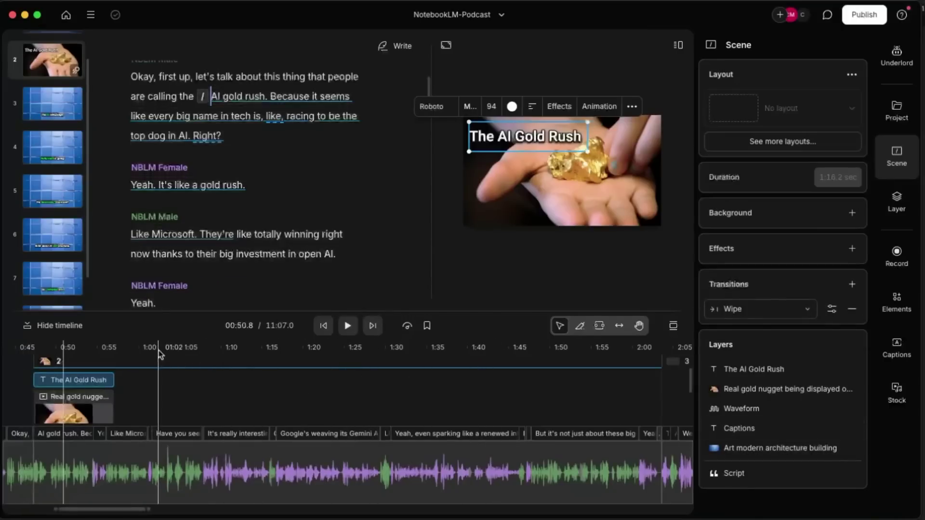
left_click(8, 365)
key("space")
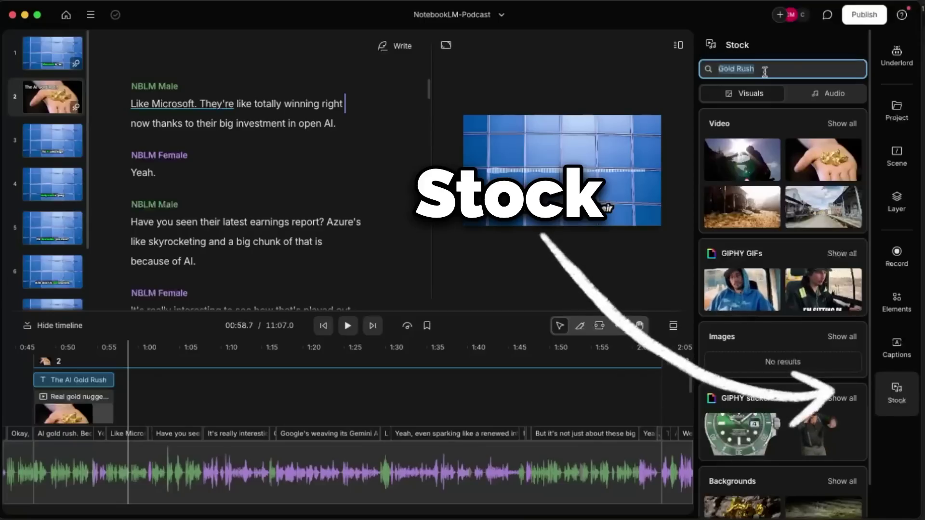
Step: Search the stock audio for "banjo" and place the Crazy Ride music track at the start of the gold rush scene
type("banjo")
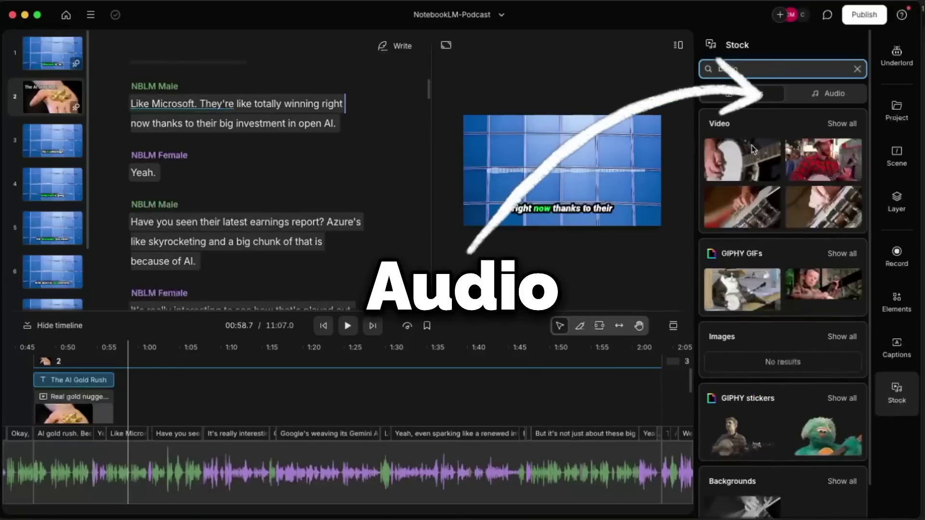
left_click(834, 97)
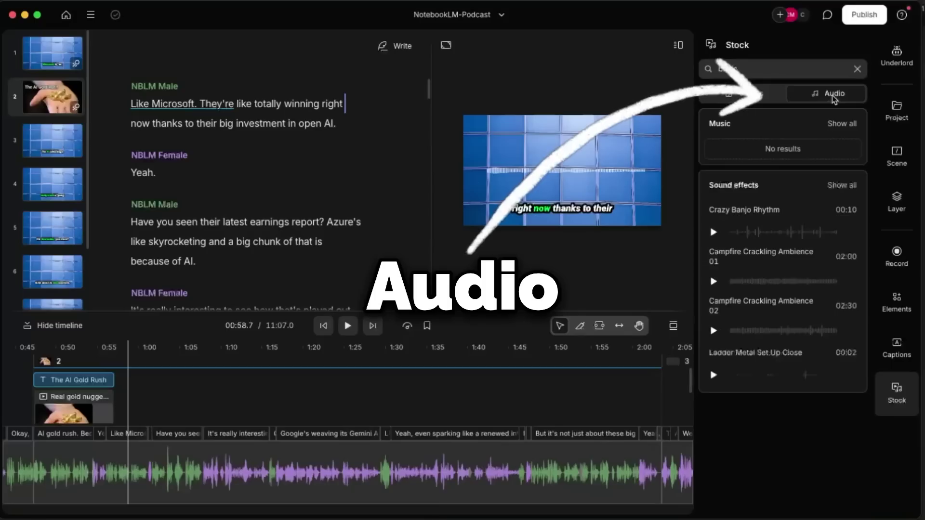
left_click_drag(771, 160, 34, 371)
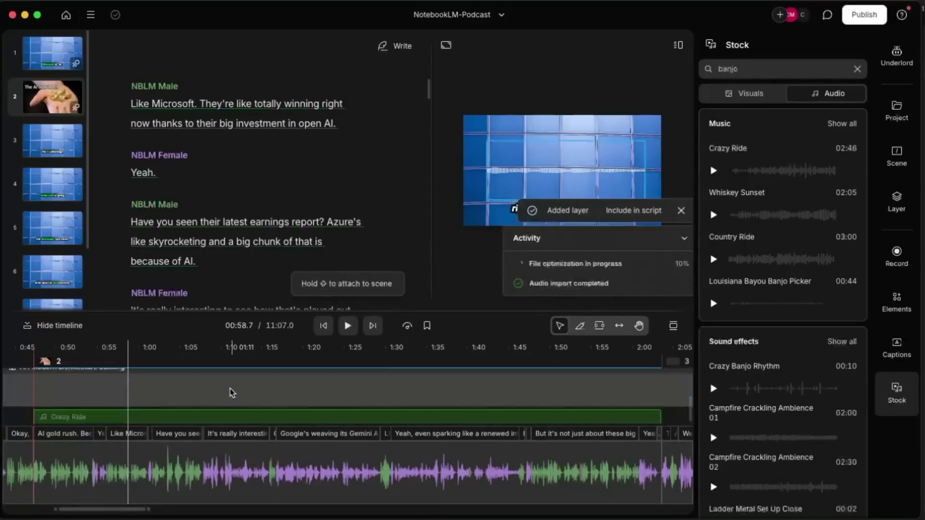
Step: Shift the Crazy Ride track to start shortly before the gold rush scene, play it back and trim its end to shortly after 1:05
left_click_drag(223, 415, 15, 371)
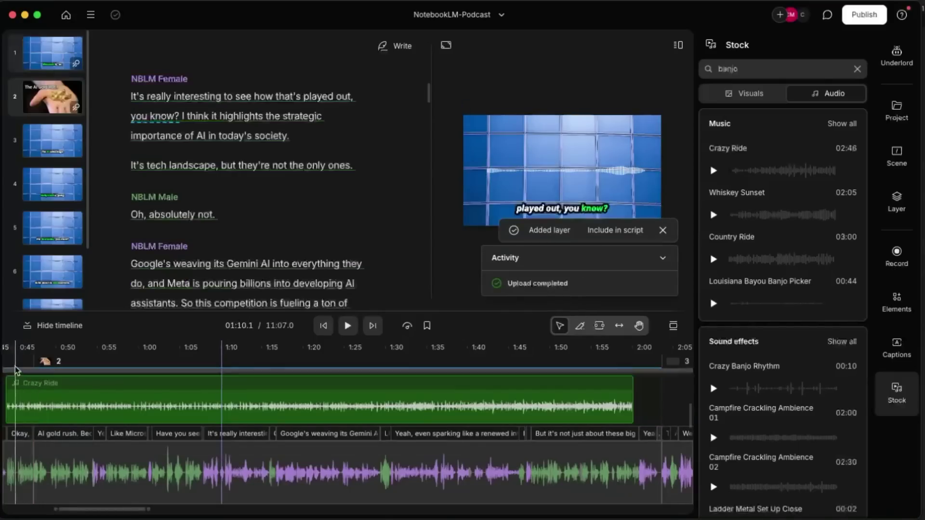
left_click(7, 369)
key("space")
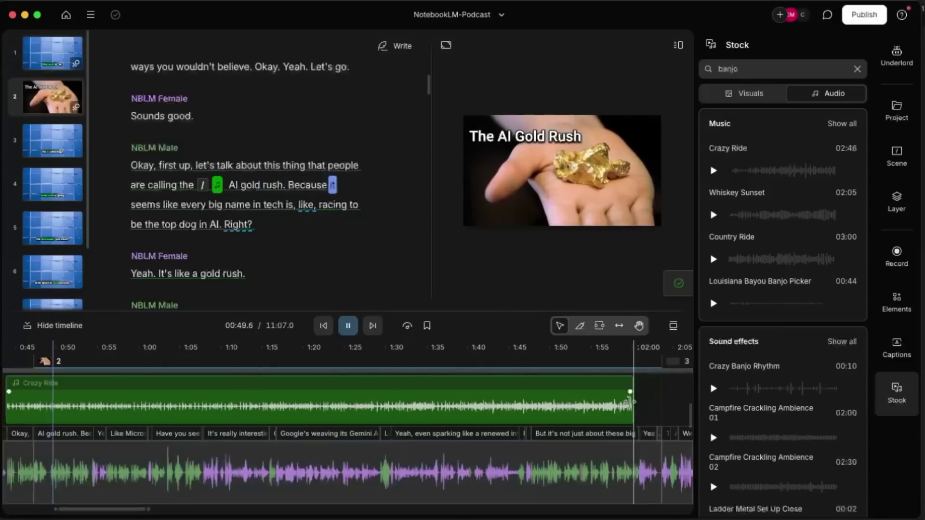
left_click_drag(630, 399, 204, 394)
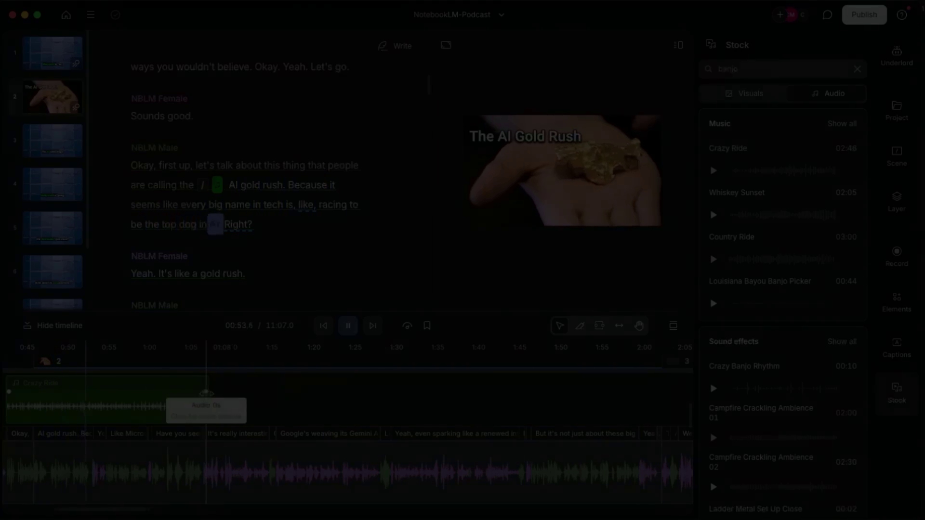